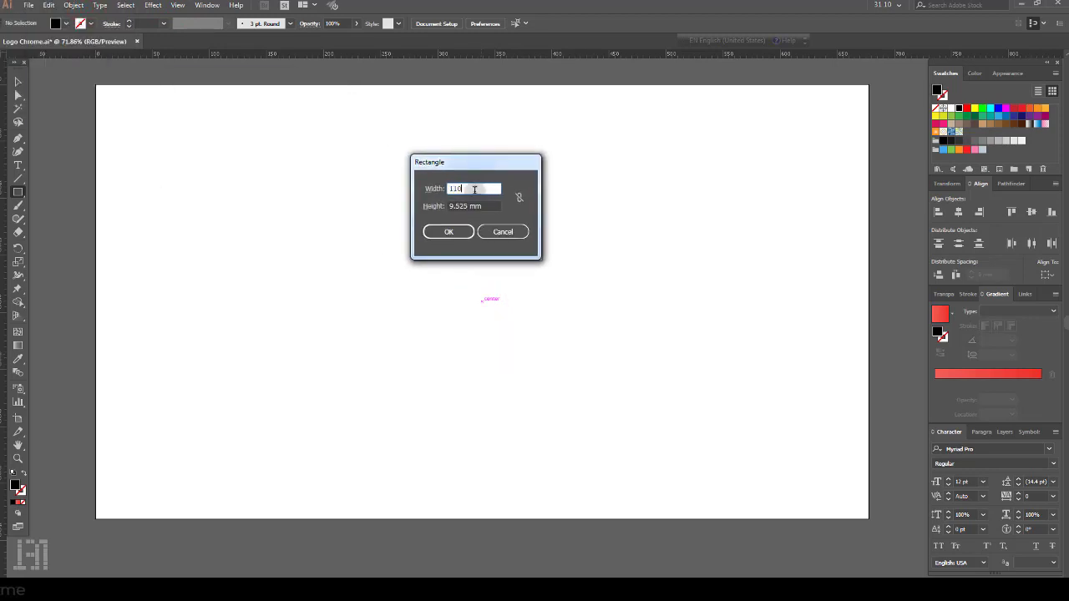
# Create a 110 × 110 mm square at the artboard's centre and apply the default white fill and black stroke.
pyautogui.doubleClick(459, 206)
pyautogui.click(449, 231)
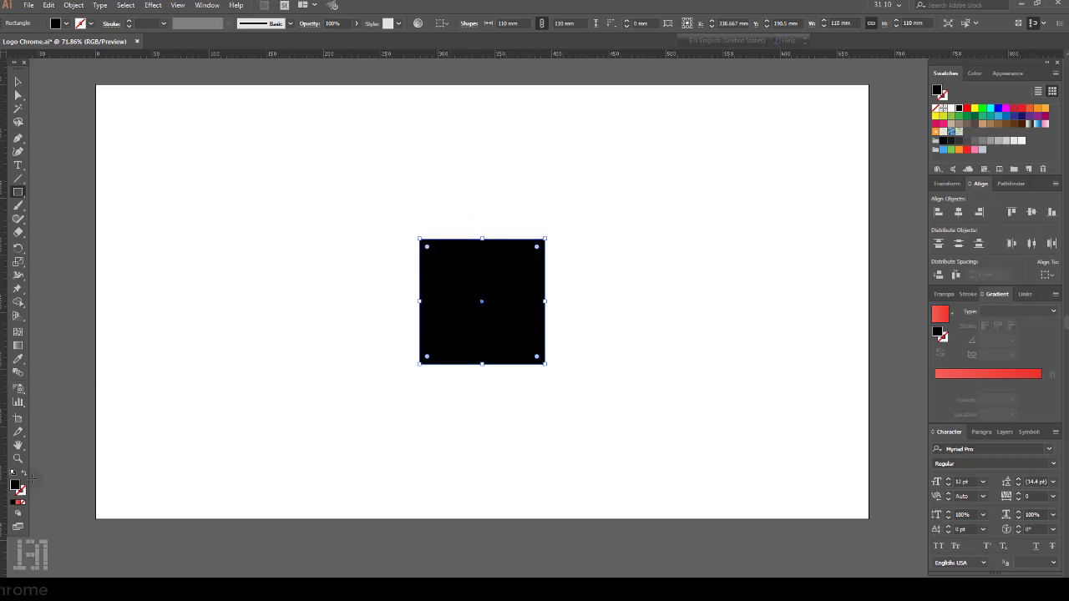
pyautogui.click(14, 474)
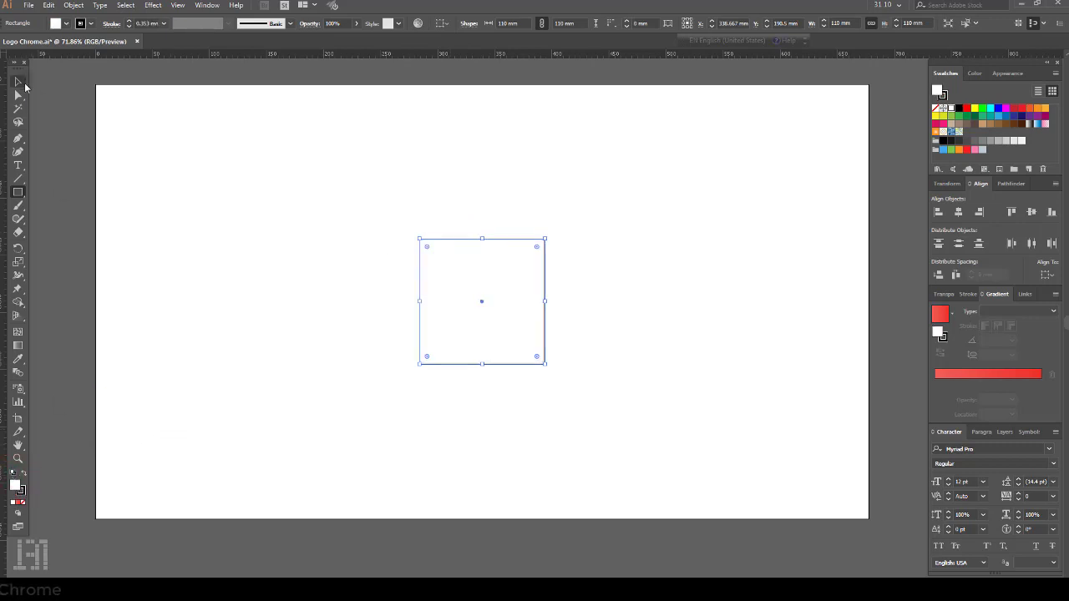
pyautogui.click(23, 84)
# Place one vertical and one horizontal guide through the square's centre.
pyautogui.hotkey('ctrl', 'space')
pyautogui.moveTo(376, 210); pyautogui.dragTo(590, 393)
pyautogui.click(678, 305)
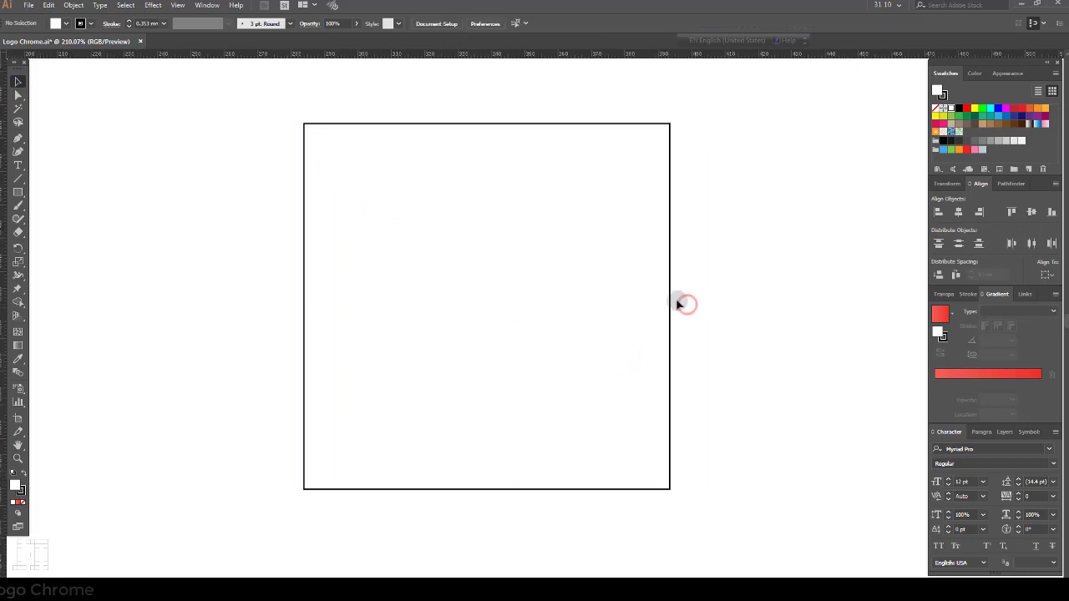
pyautogui.click(671, 302)
pyautogui.moveTo(585, 56); pyautogui.dragTo(487, 308)
pyautogui.moveTo(29, 417); pyautogui.dragTo(487, 309)
pyautogui.click(698, 275)
# Split the square into a grid of 11 rows and 11 columns with 0 mm gutters.
pyautogui.click(573, 123)
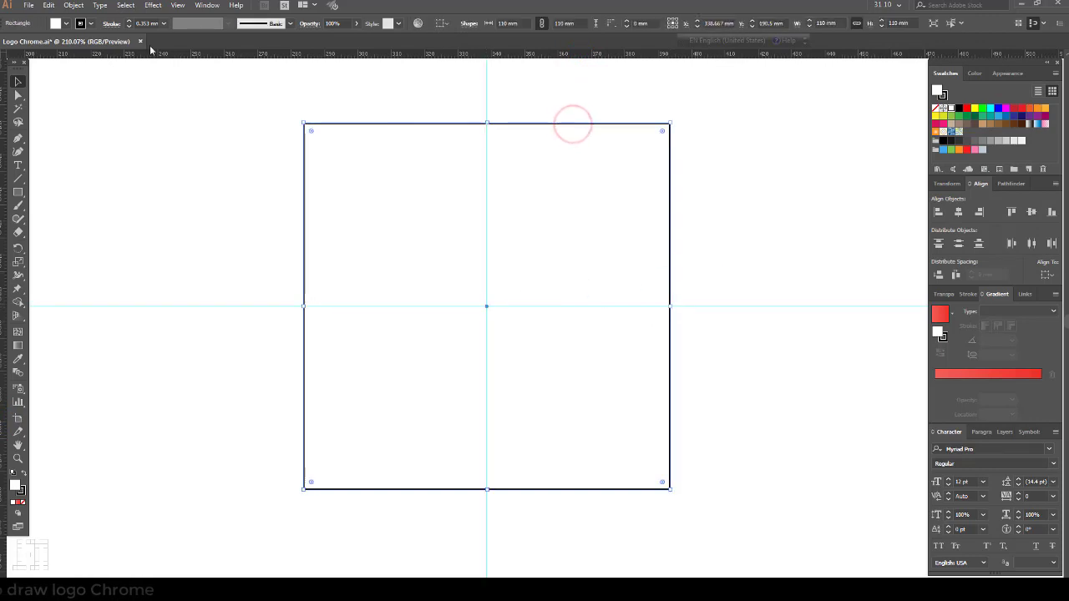
pyautogui.click(74, 5)
pyautogui.moveTo(162, 262)
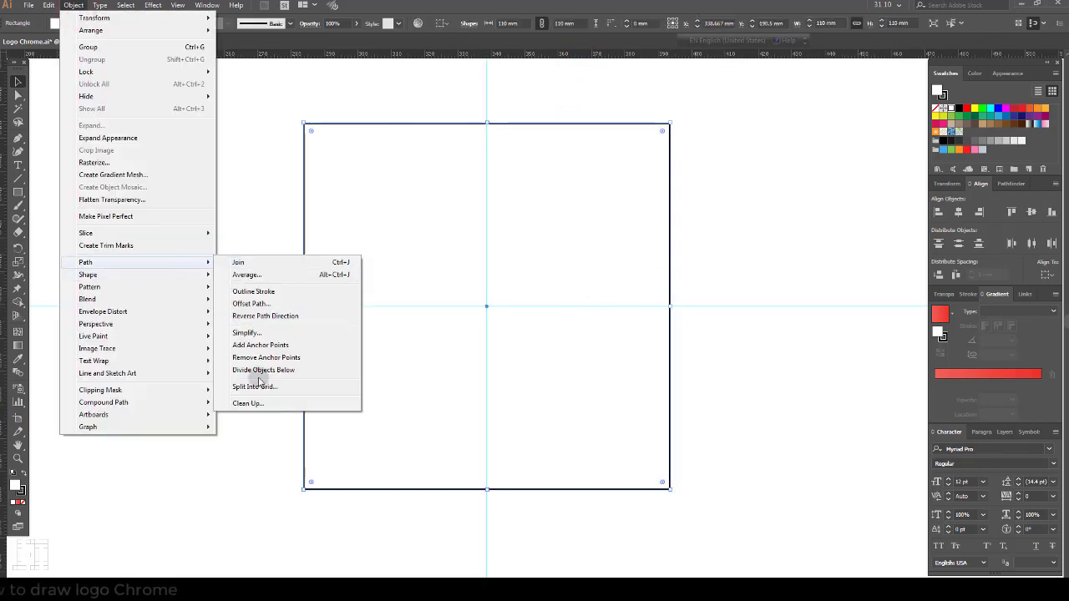
pyautogui.click(254, 387)
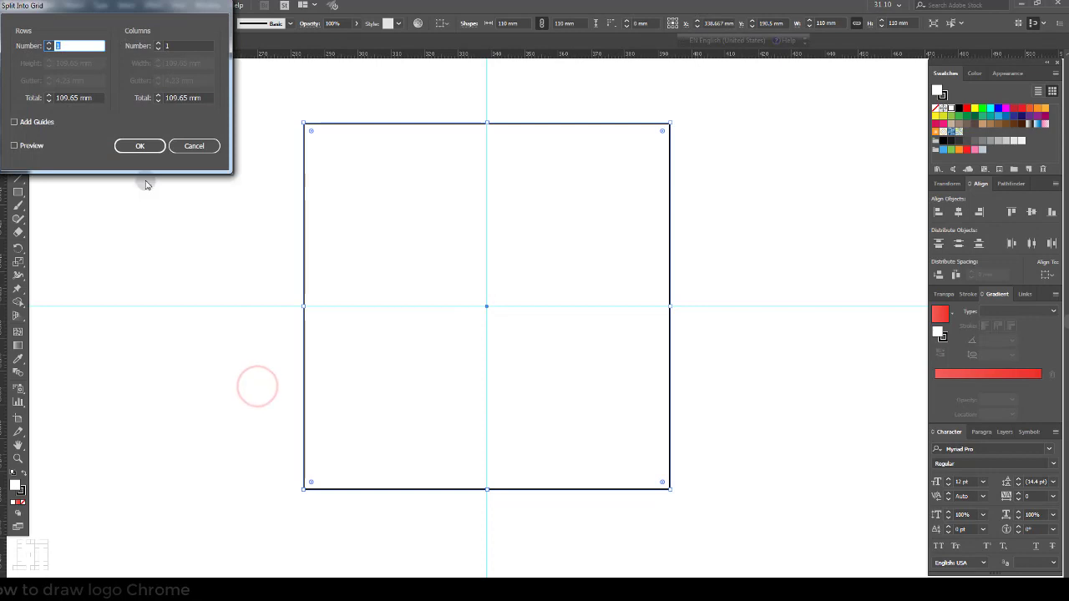
pyautogui.click(15, 146)
pyautogui.doubleClick(58, 45)
pyautogui.write('11')
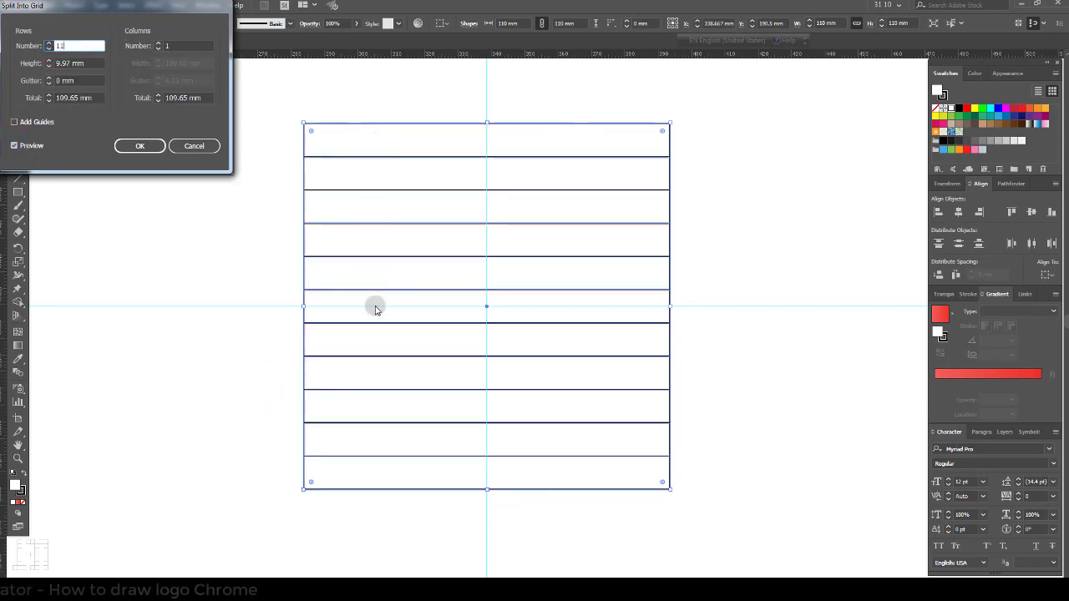
pyautogui.doubleClick(169, 46)
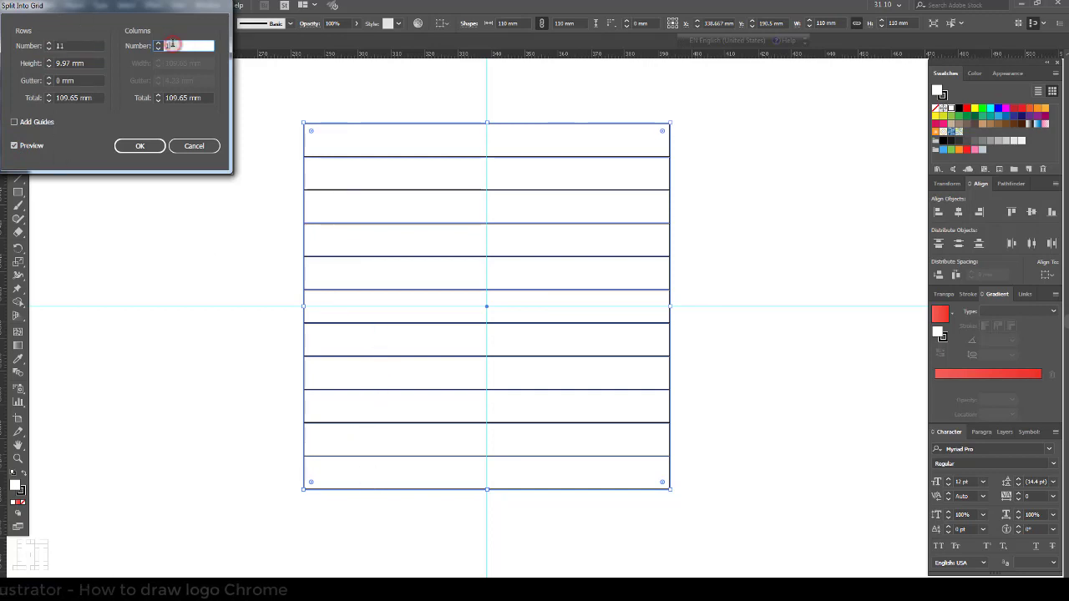
pyautogui.write('11')
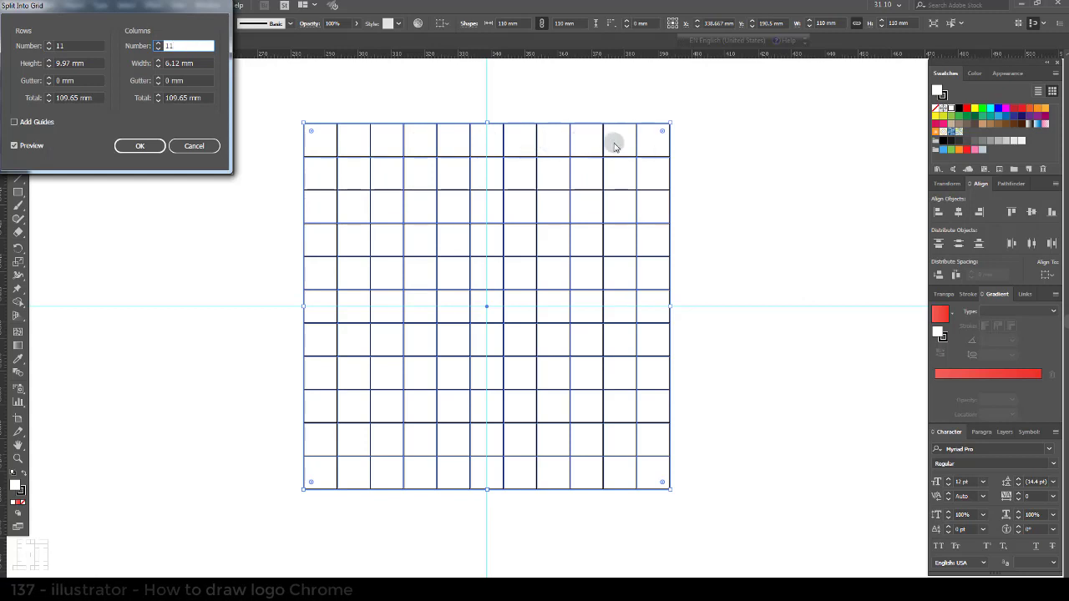
pyautogui.click(139, 145)
# Group all the grid cells and set the group's opacity to 30%.
pyautogui.moveTo(265, 102); pyautogui.dragTo(700, 508)
pyautogui.click(75, 6)
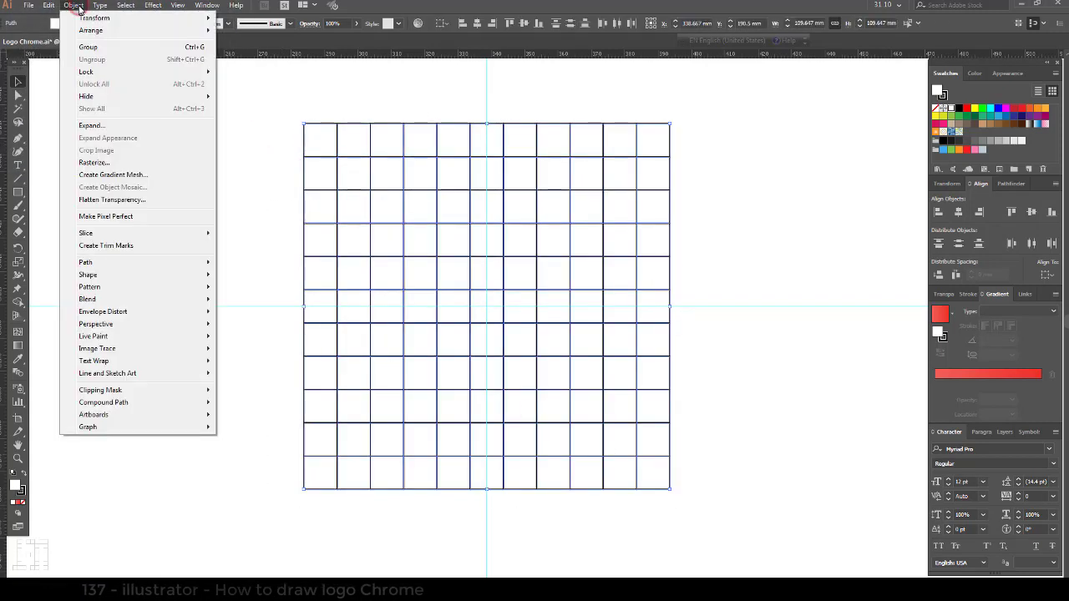
pyautogui.click(88, 47)
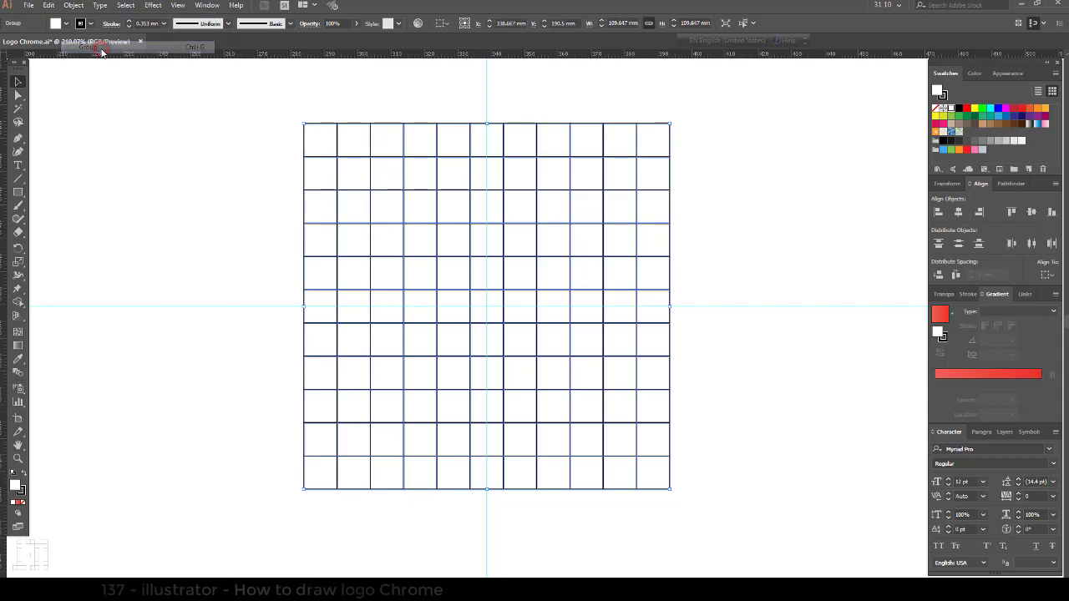
pyautogui.click(357, 26)
pyautogui.moveTo(344, 22); pyautogui.dragTo(315, 26)
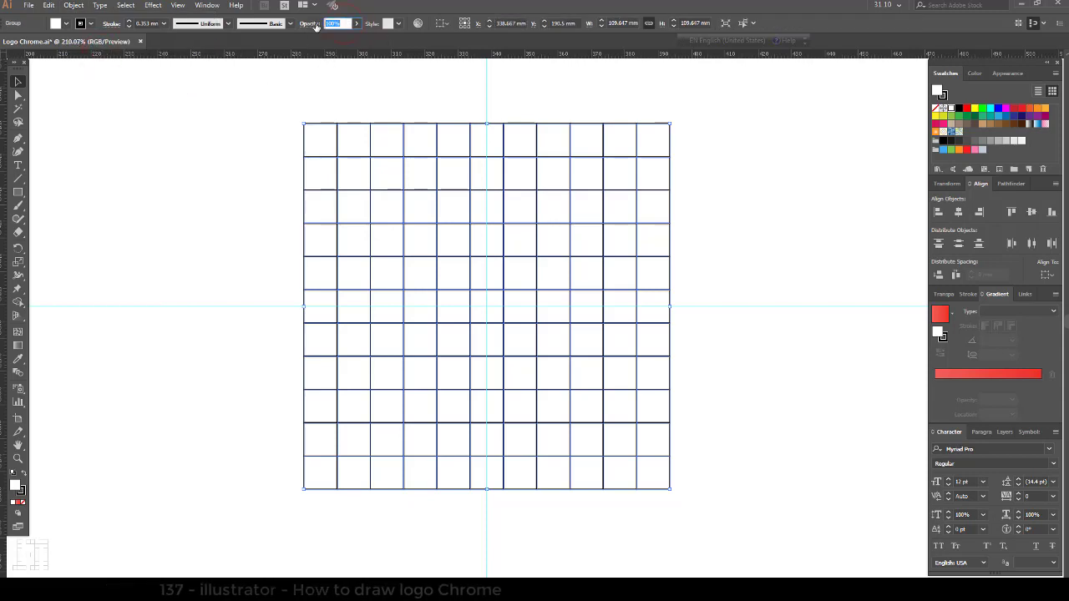
pyautogui.write('40')
pyautogui.press('Return')
pyautogui.click(260, 252)
# Lock the grid group so it cannot be selected.
pyautogui.moveTo(270, 194); pyautogui.dragTo(334, 243)
pyautogui.click(73, 5)
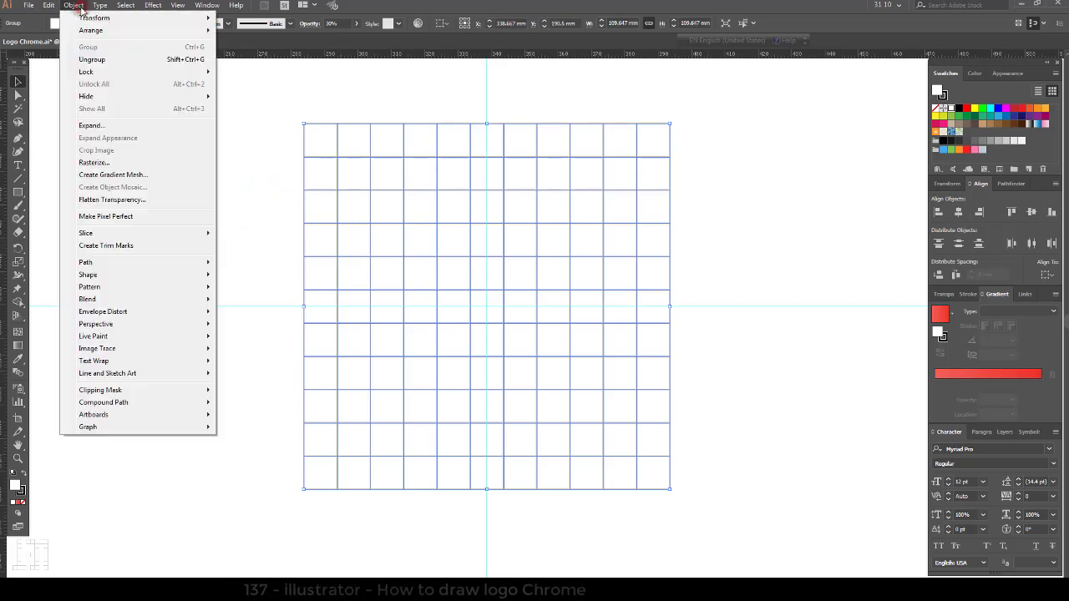
pyautogui.click(273, 71)
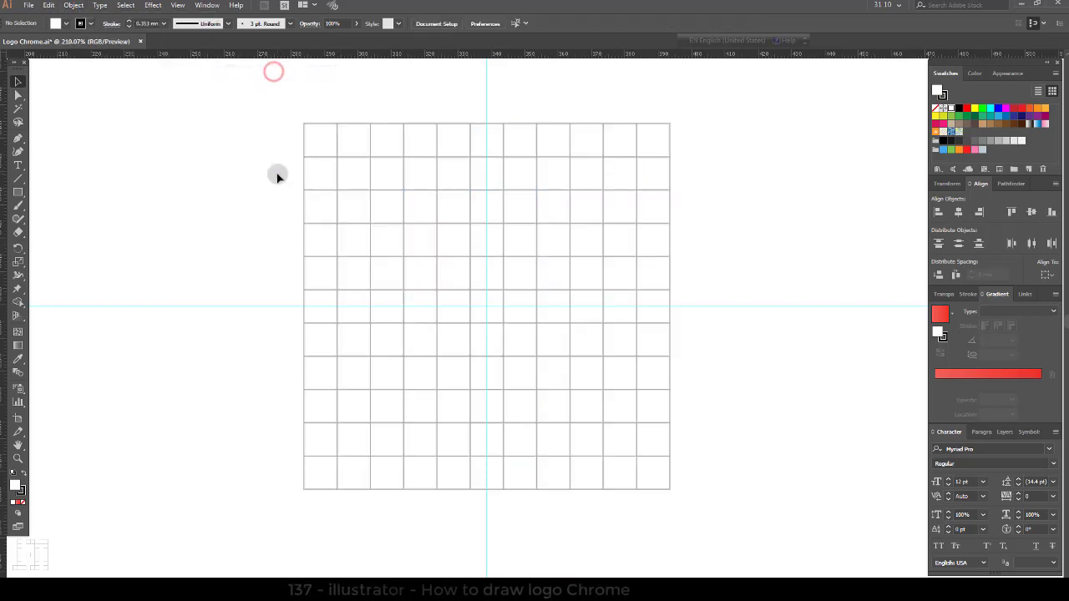
pyautogui.click(277, 173)
pyautogui.click(270, 150)
pyautogui.click(266, 124)
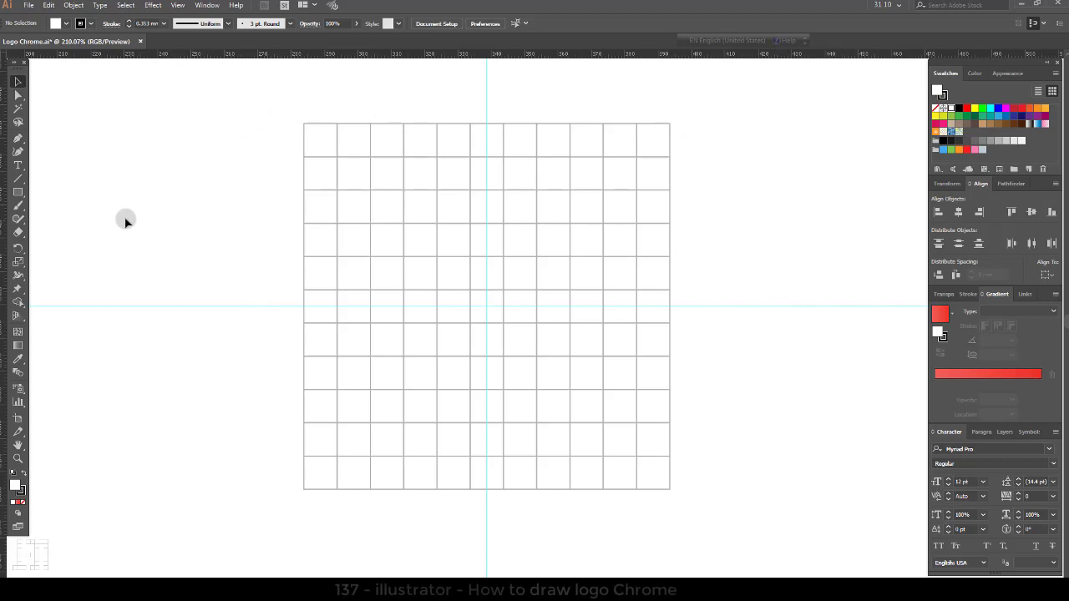
# Draw a circle about 110 mm in diameter outward from the guide intersection and remove its fill.
pyautogui.click(21, 199)
pyautogui.click(59, 222)
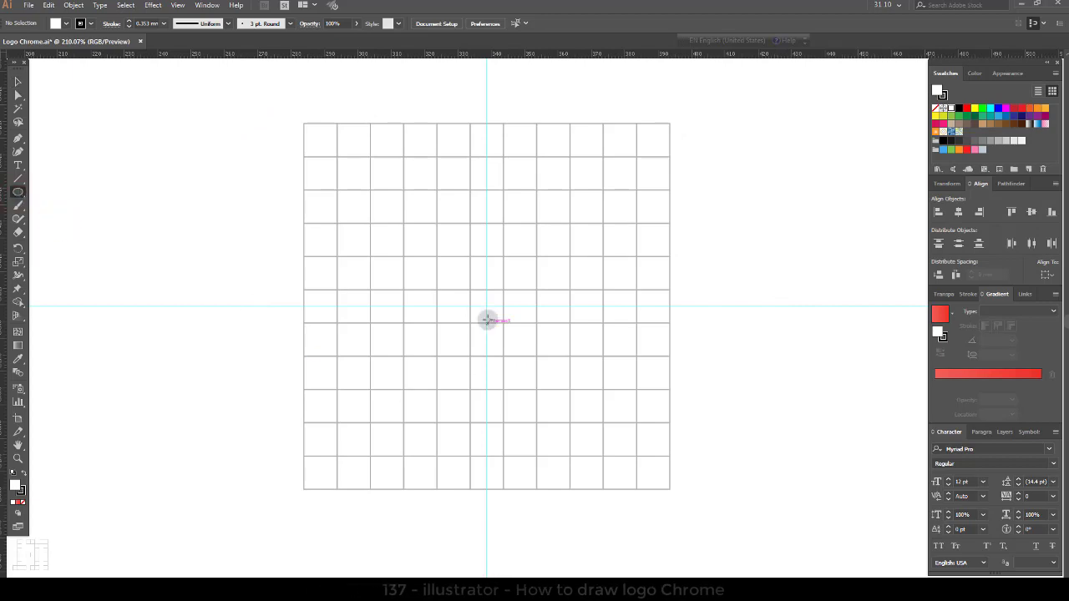
pyautogui.moveTo(486, 306); pyautogui.dragTo(670, 201)
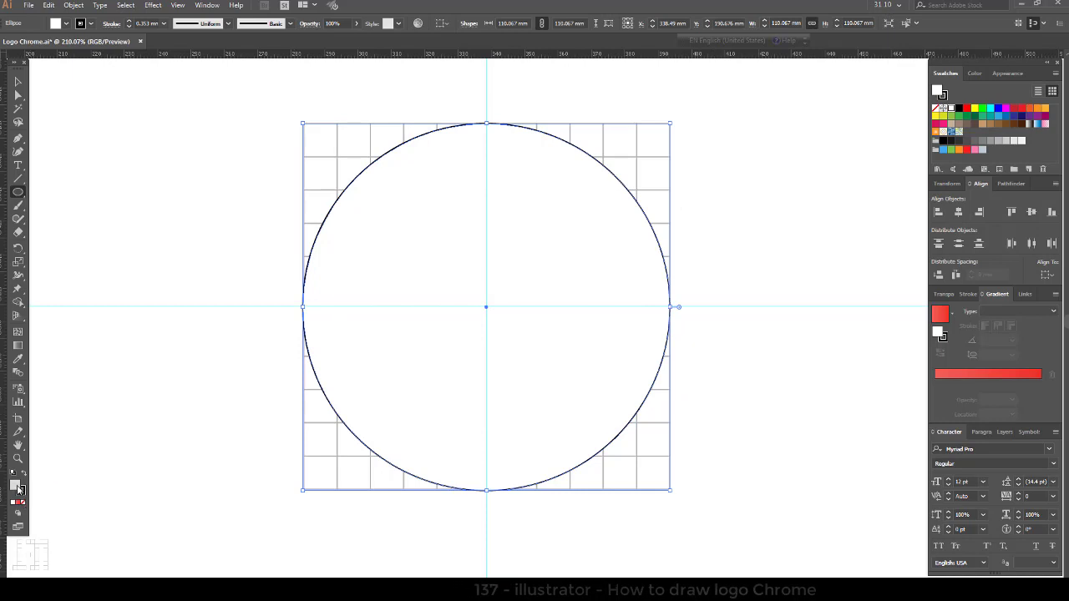
pyautogui.click(23, 503)
pyautogui.click(18, 81)
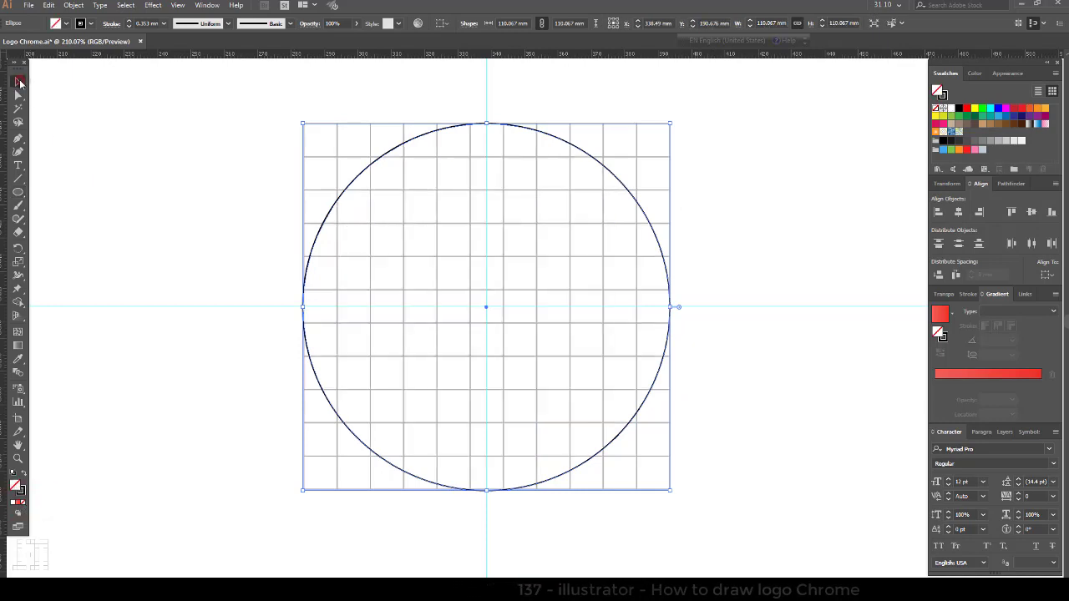
pyautogui.click(166, 189)
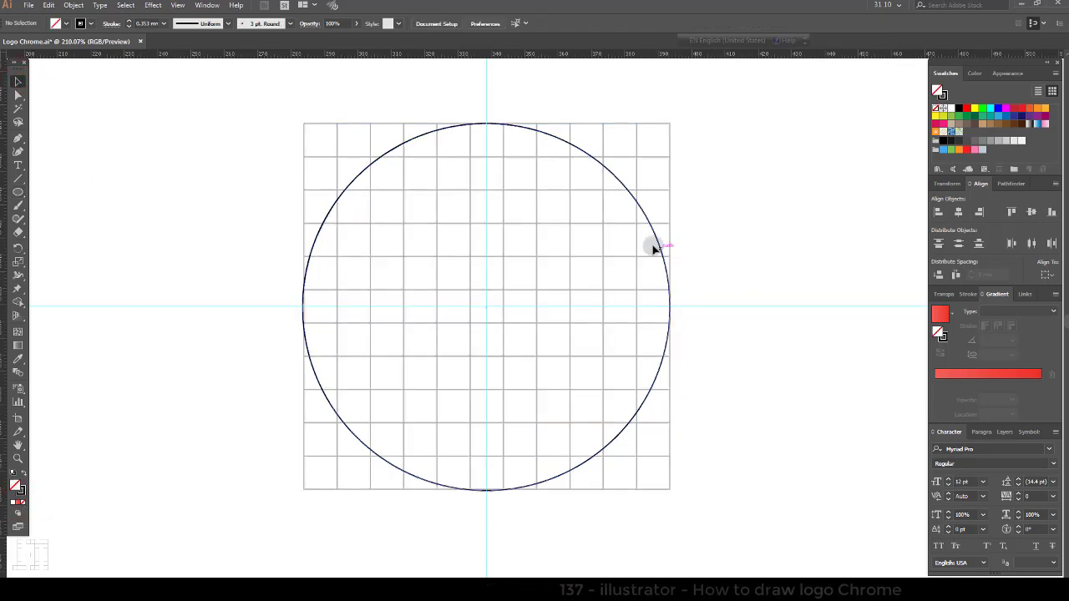
# Copy the large circle, paste it in front, and shrink the copy around its centre to about 50 mm in diameter.
pyautogui.click(643, 210)
pyautogui.click(48, 6)
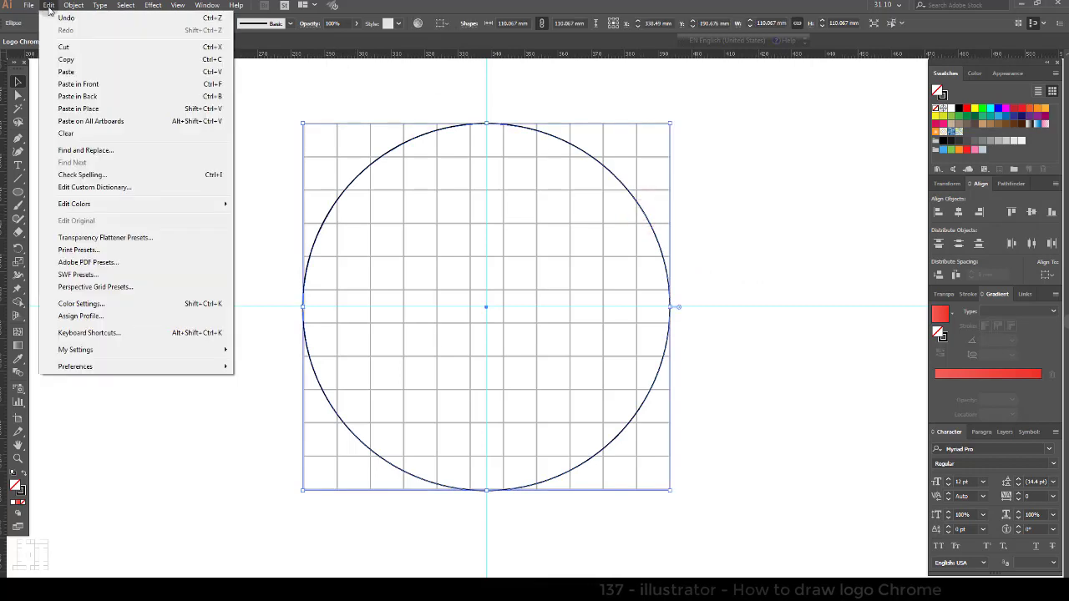
pyautogui.click(77, 60)
pyautogui.click(48, 6)
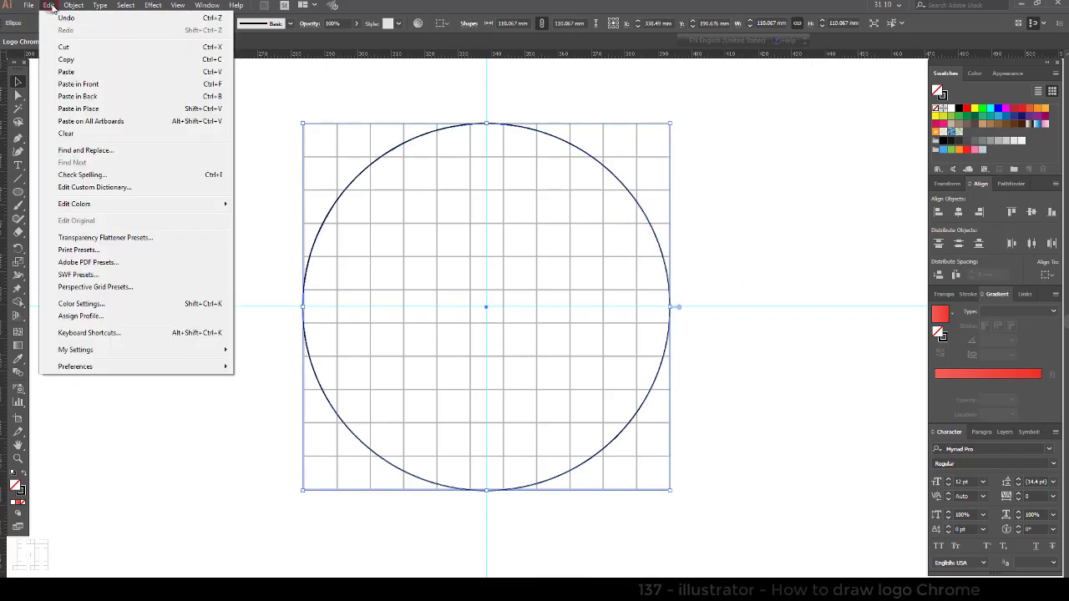
pyautogui.click(79, 84)
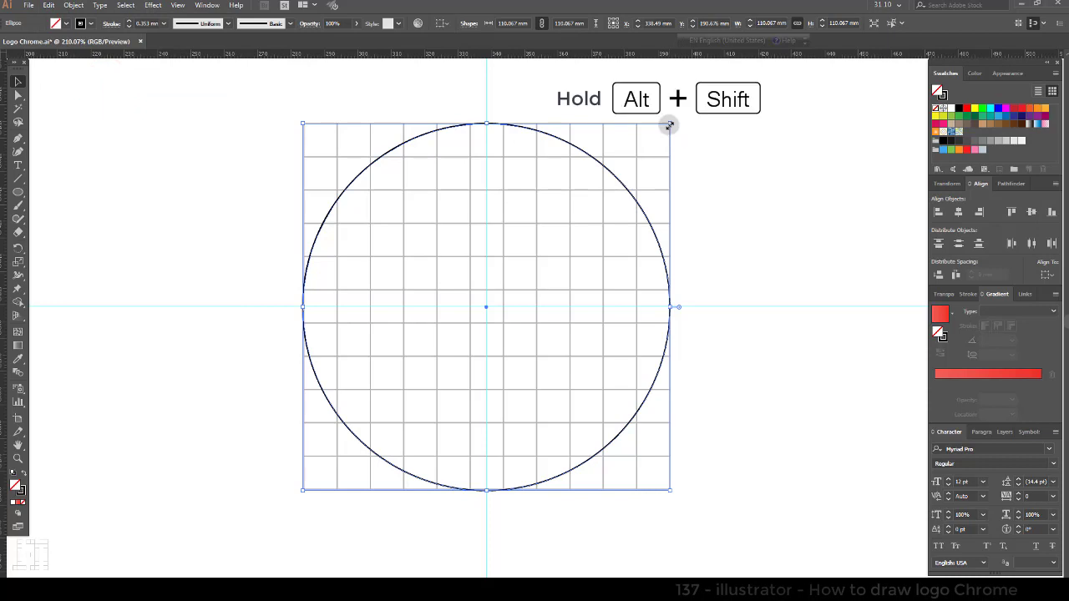
pyautogui.moveTo(669, 124); pyautogui.dragTo(572, 223)
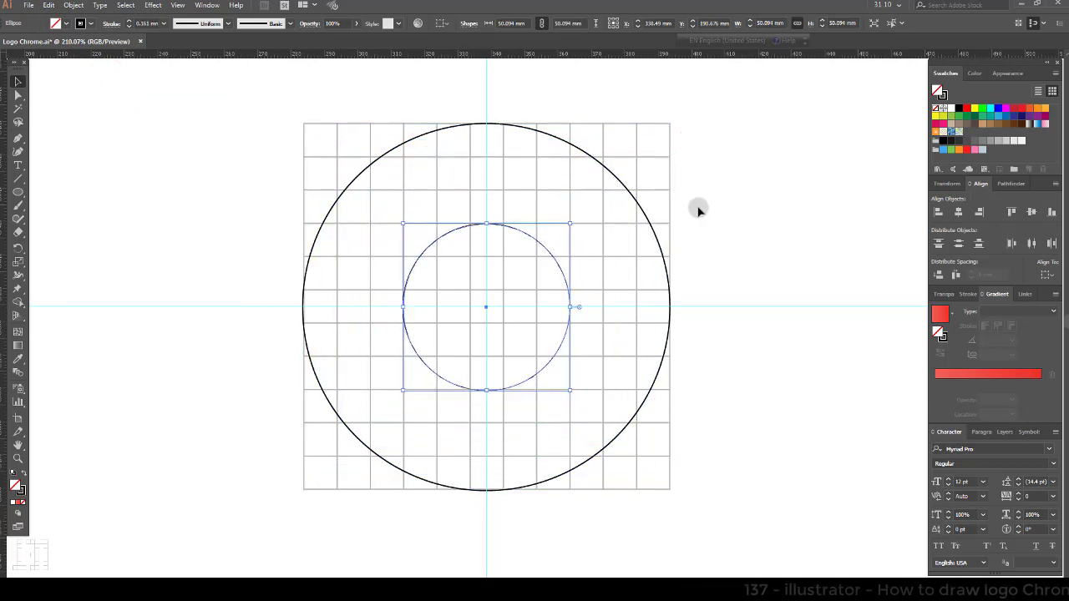
pyautogui.click(699, 209)
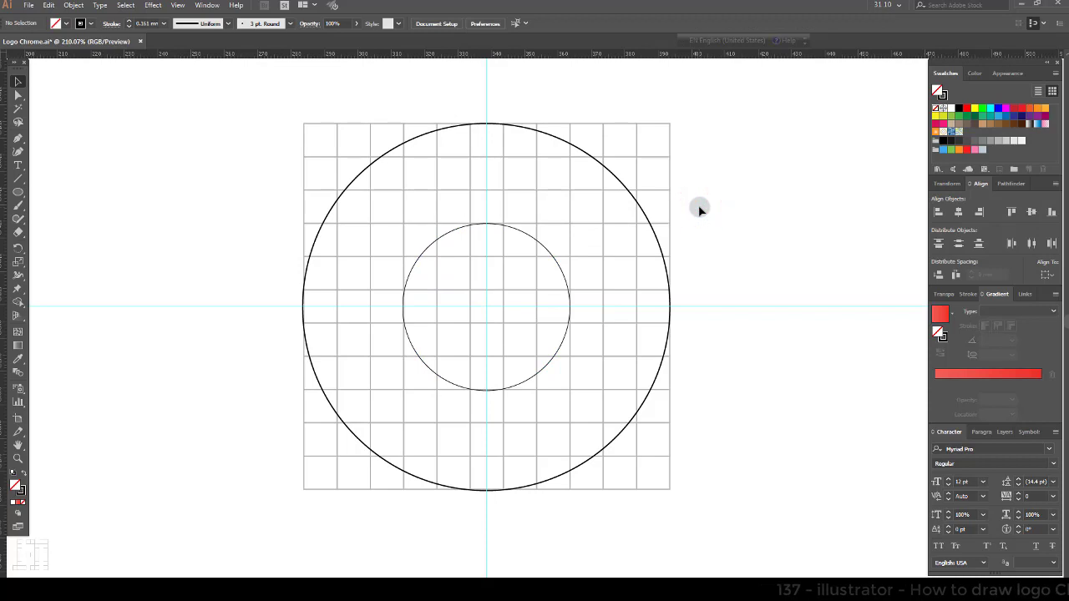
# Draw a helper rectangle about 7 × 10 mm, one grid cell tall, at the top of the inner circle.
pyautogui.scroll(4, 475, 270)
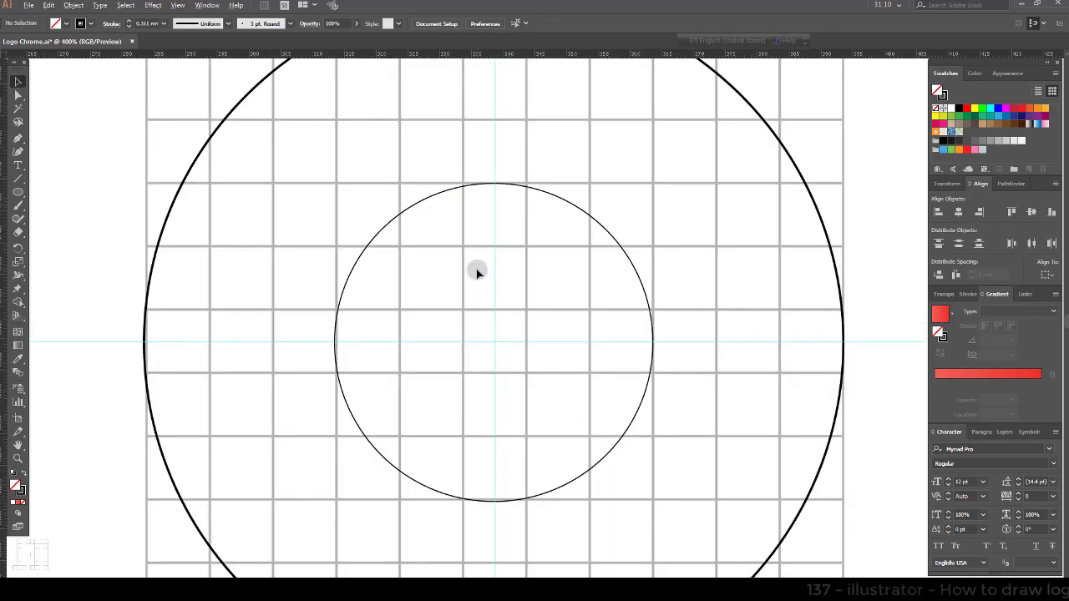
pyautogui.moveTo(412, 203); pyautogui.dragTo(396, 214)
pyautogui.moveTo(17, 192); pyautogui.dragTo(55, 193)
pyautogui.moveTo(437, 248); pyautogui.dragTo(503, 154)
pyautogui.press('v')
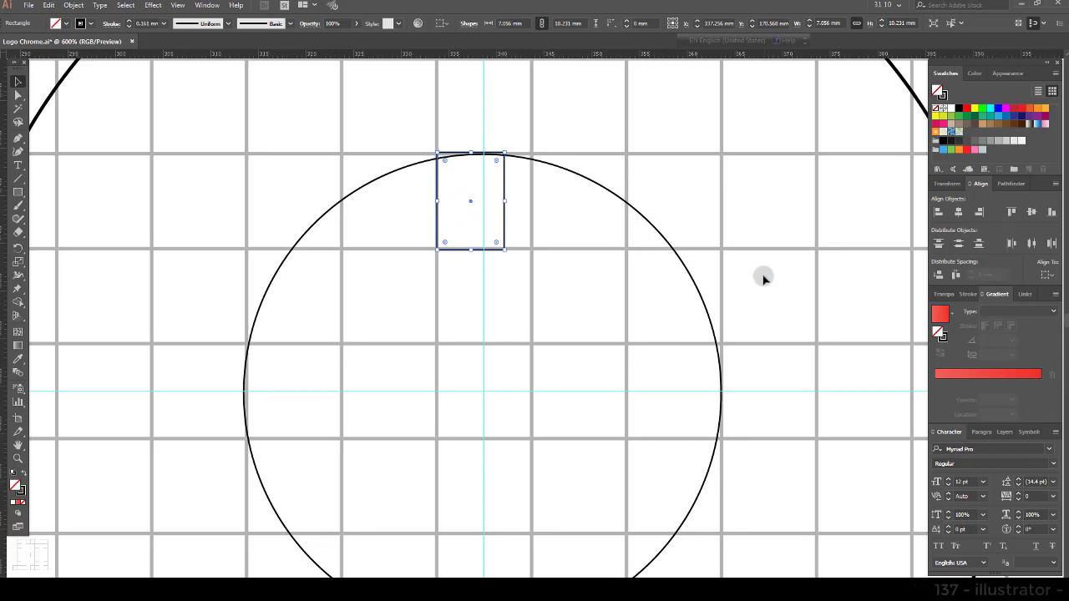
# Place a horizontal guide at the helper rectangle's centre and delete the rectangle.
pyautogui.moveTo(471, 207); pyautogui.dragTo(470, 201)
pyautogui.click(506, 183)
pyautogui.press('Delete')
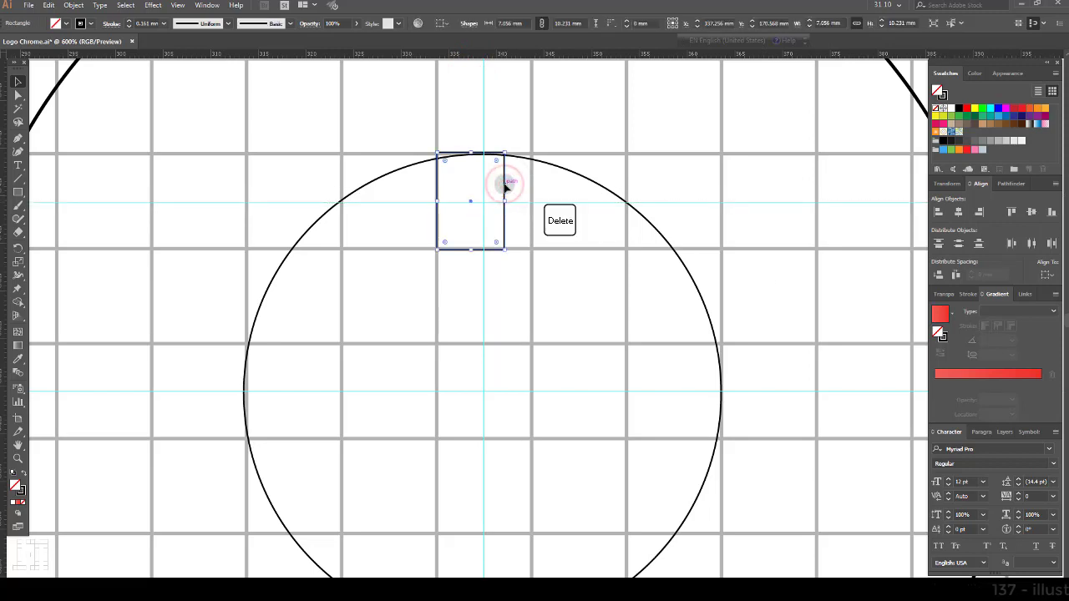
# Paste a copy of the 50 mm circle in front and shrink it around its centre until its top meets the new guide.
pyautogui.click(572, 172)
pyautogui.click(49, 5)
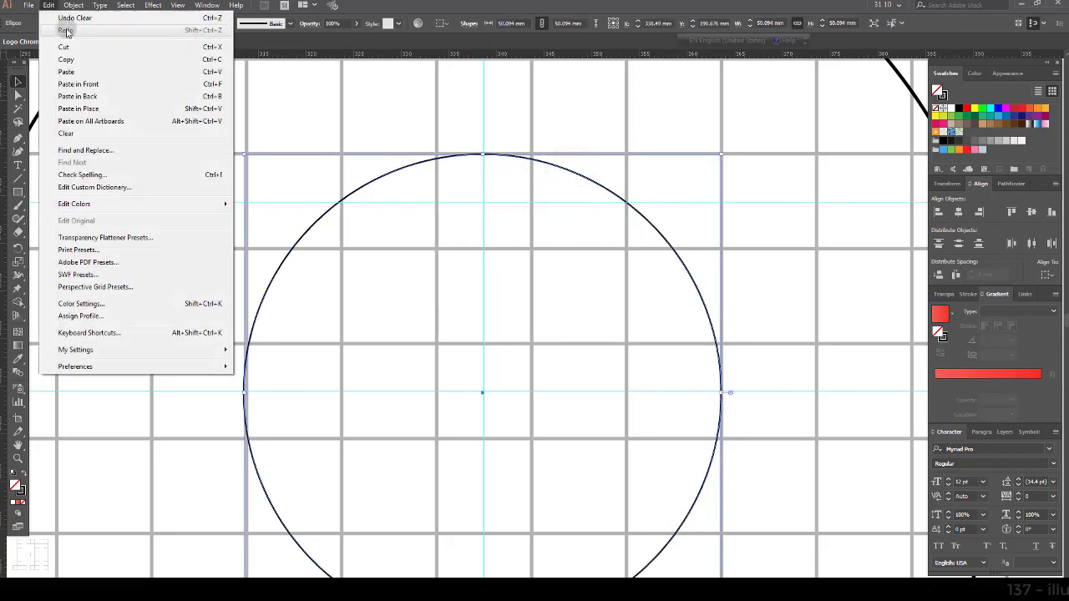
pyautogui.click(92, 83)
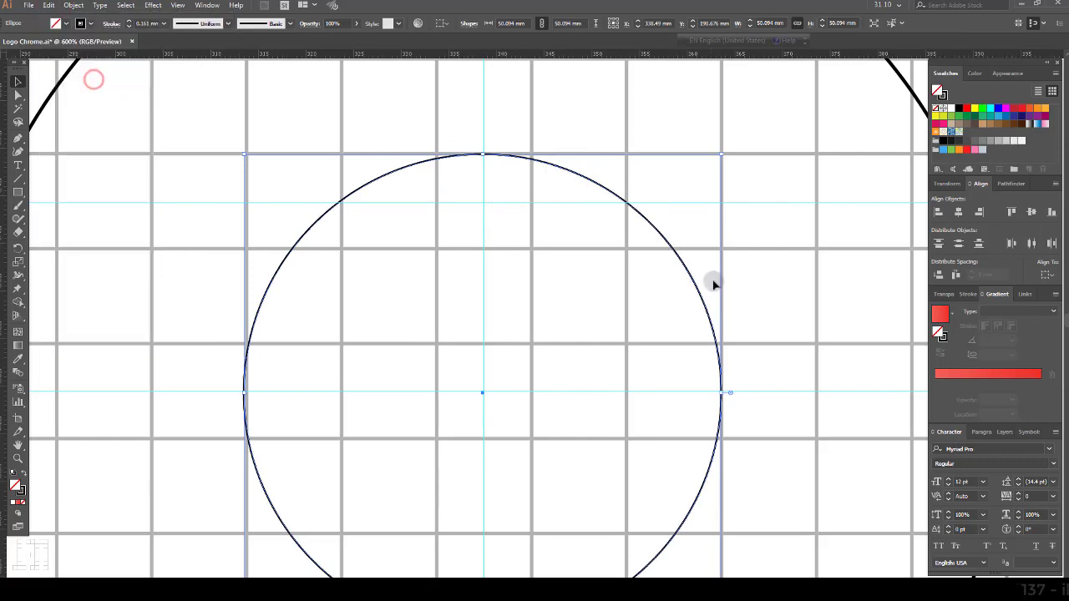
pyautogui.moveTo(719, 154); pyautogui.dragTo(680, 206)
pyautogui.click(715, 226)
# With the Pen tool, draw a 55 mm wide open path from inside the ring up to the middle circle's top and across to the grid's right edge.
pyautogui.scroll(-3, 716, 227)
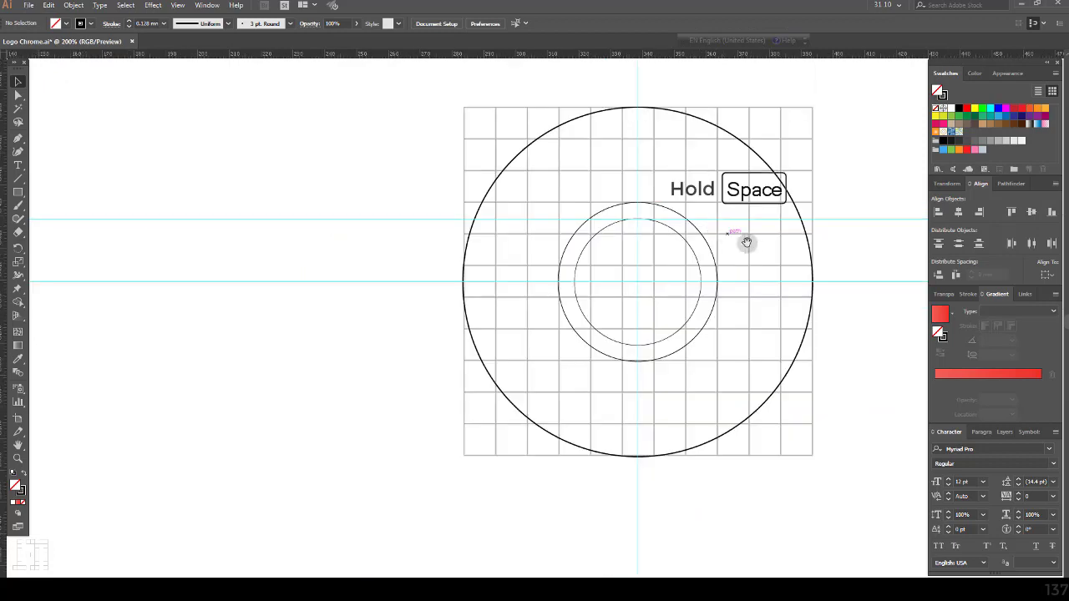
pyautogui.moveTo(746, 242); pyautogui.dragTo(589, 248)
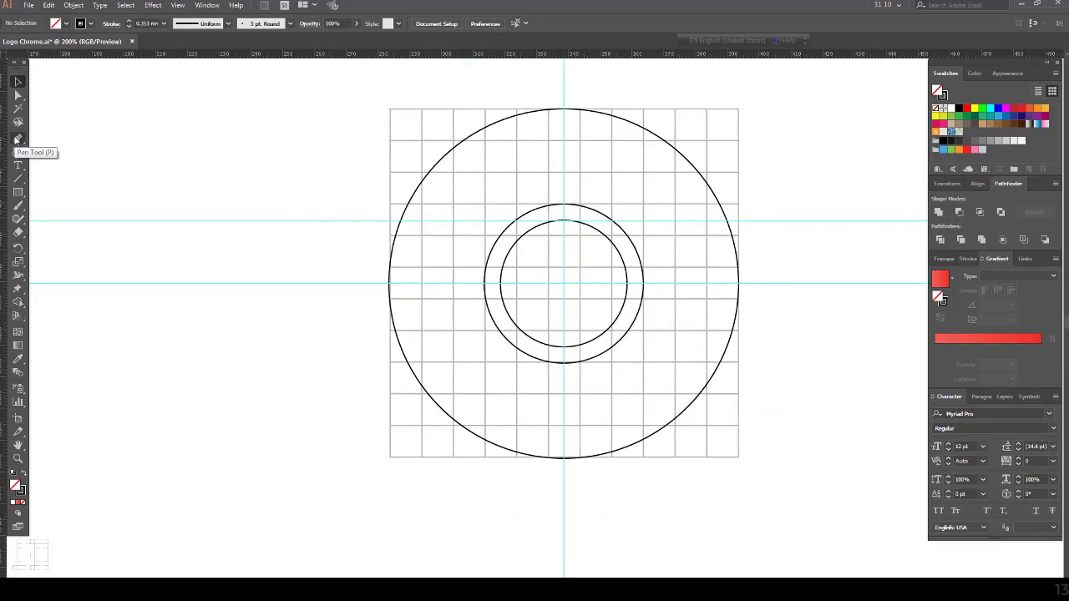
pyautogui.click(16, 140)
pyautogui.scroll(2, 584, 221)
pyautogui.click(545, 198)
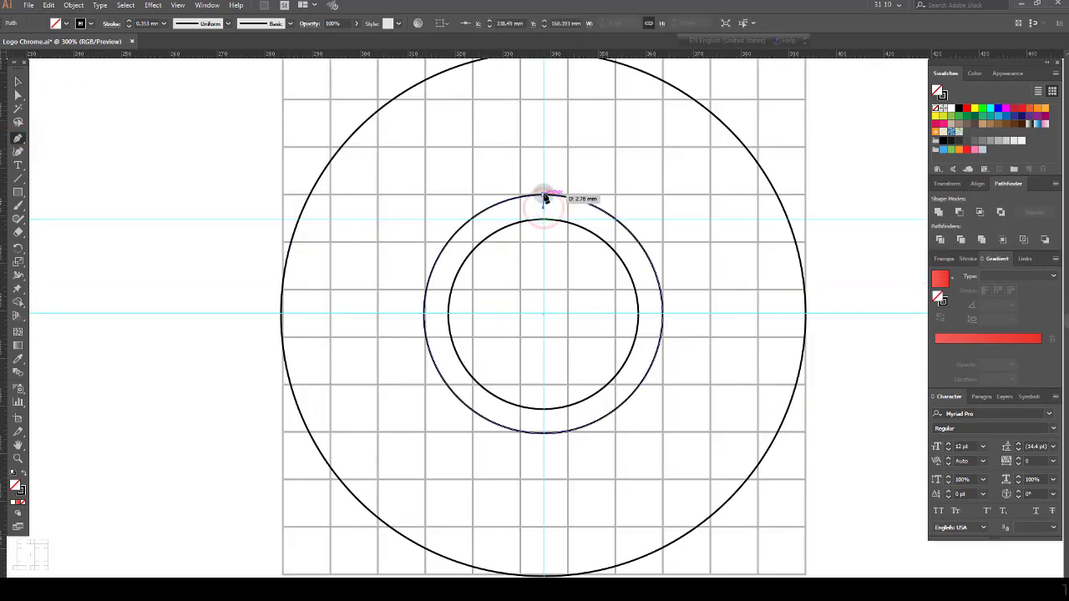
pyautogui.keyDown('ctrl'); pyautogui.click(851, 185); pyautogui.keyUp('ctrl')
pyautogui.press('v')
# Finish the divider path at the grid's right edge and make two rotated copies around the circles' centre, a third of a turn apart.
pyautogui.click(800, 197)
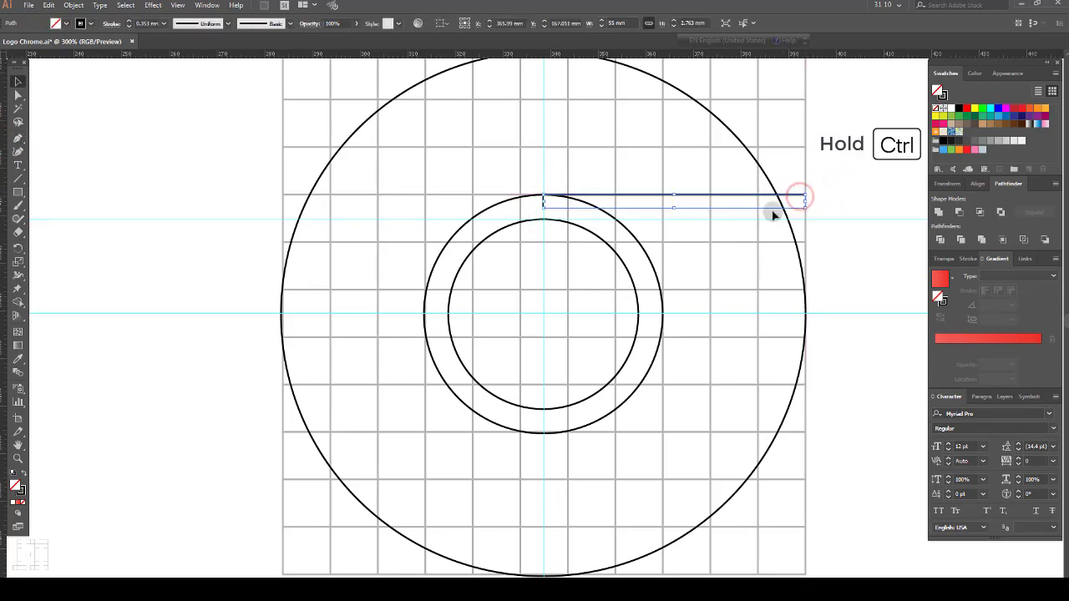
pyautogui.click(18, 248)
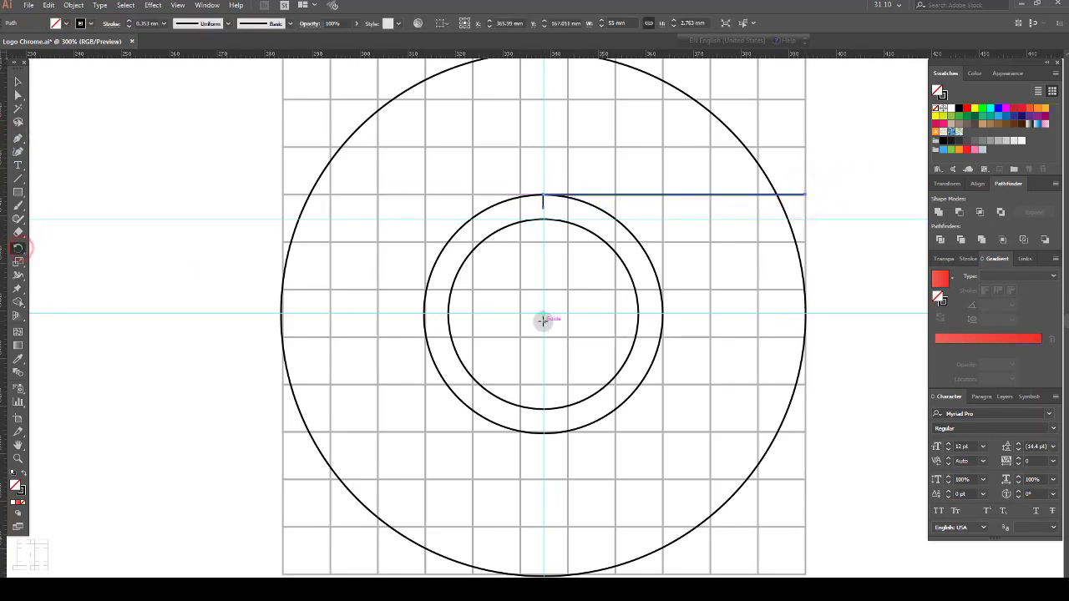
pyautogui.keyDown('alt'); pyautogui.click(543, 314); pyautogui.keyUp('alt')
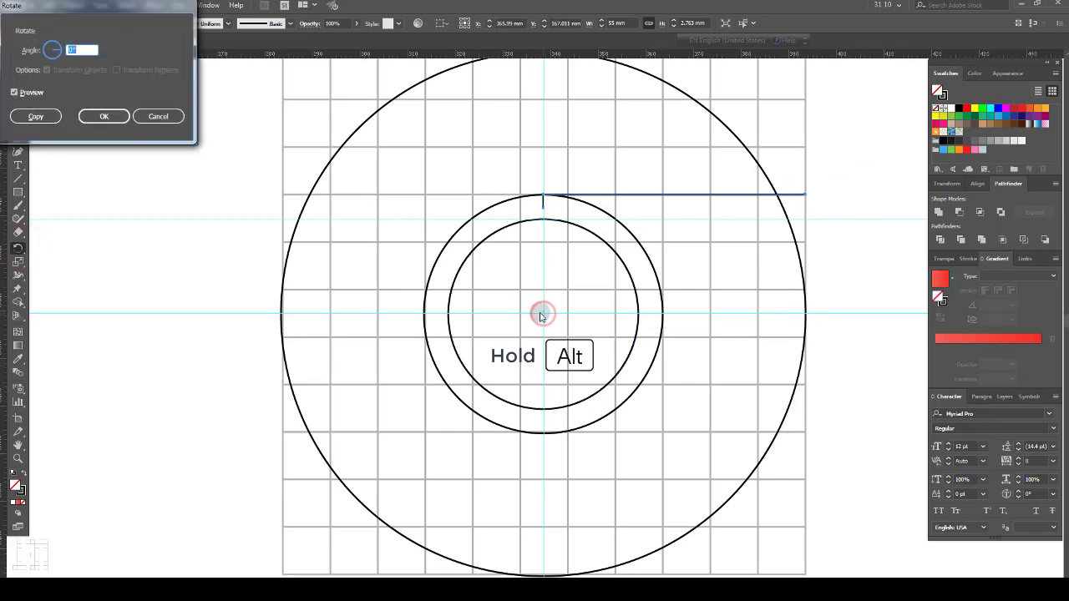
pyautogui.click(14, 94)
pyautogui.click(35, 116)
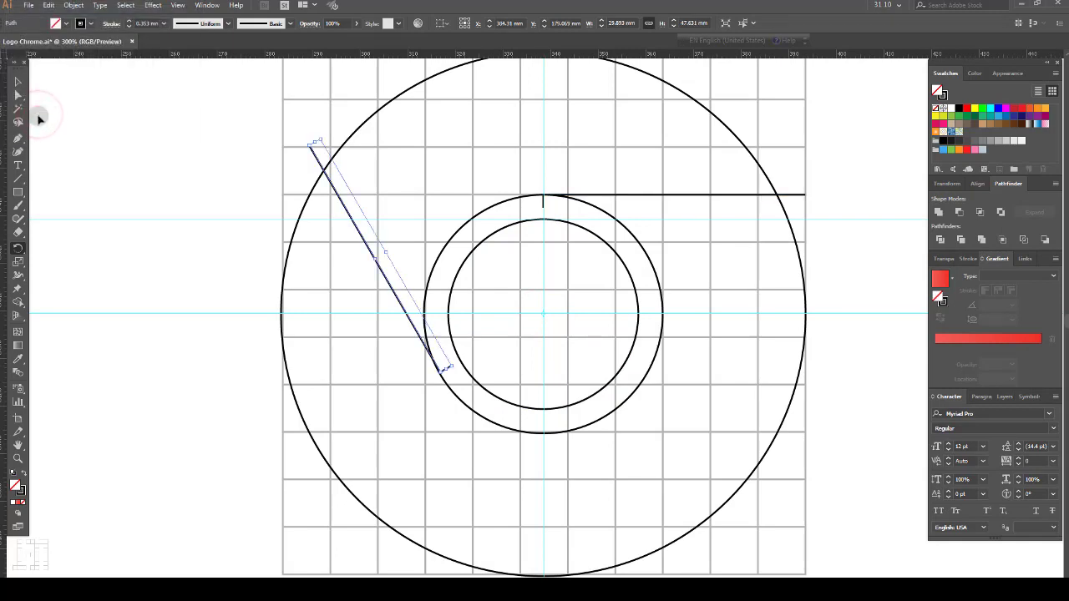
pyautogui.hotkey('ctrl', 'd')
# Select the three divider paths with the outer and middle circles and split them into pieces using Pathfinder Divide.
pyautogui.scroll(-1, 640, 226)
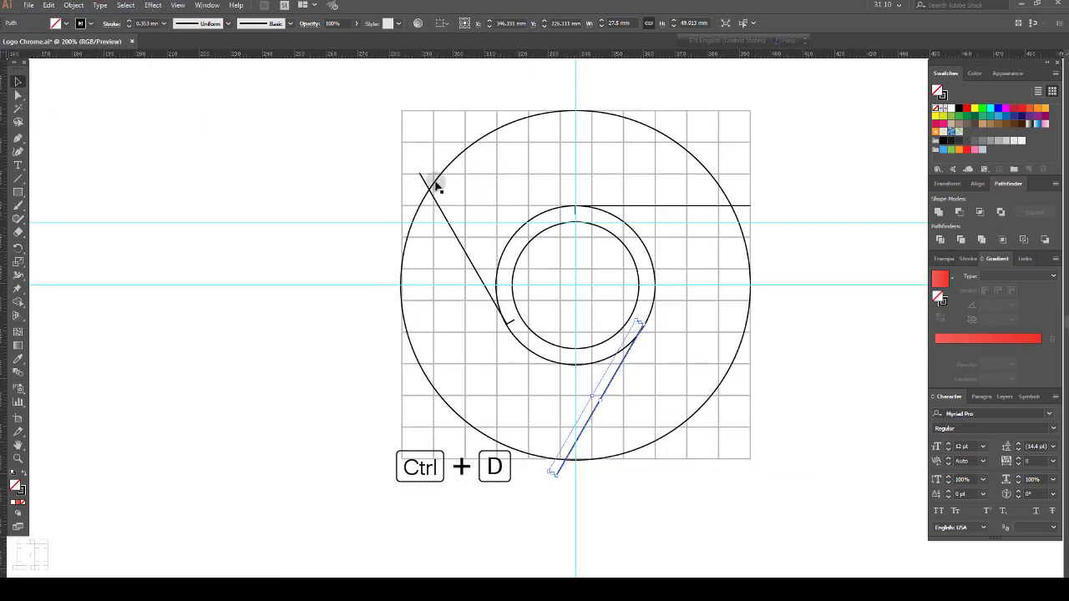
pyautogui.keyDown('shift'); pyautogui.click(426, 185); pyautogui.keyUp('shift')
pyautogui.keyDown('shift'); pyautogui.click(728, 206); pyautogui.keyUp('shift')
pyautogui.keyDown('shift'); pyautogui.click(699, 161); pyautogui.keyUp('shift')
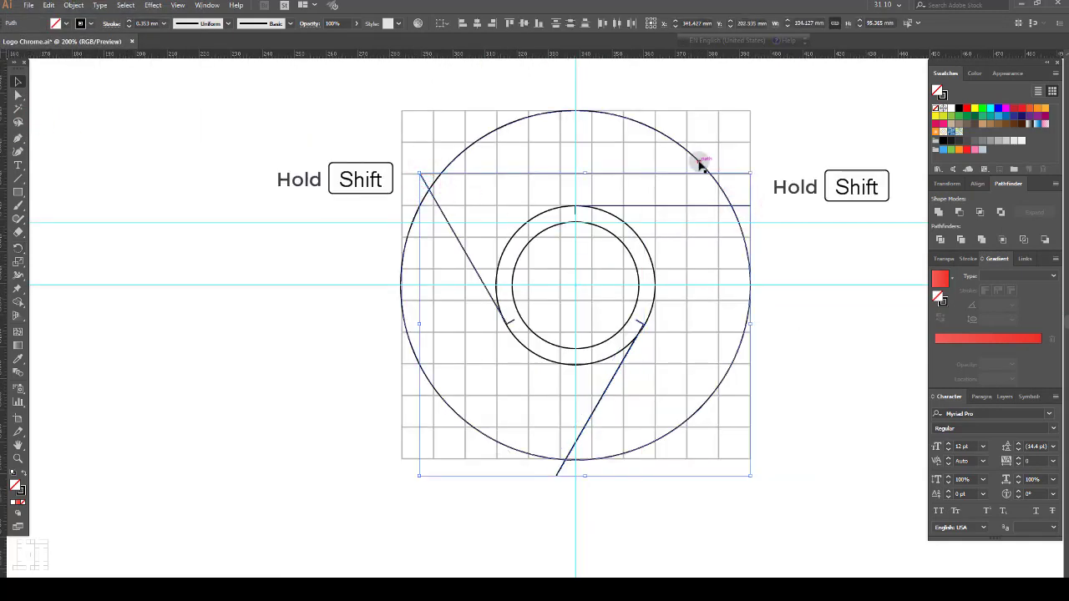
pyautogui.keyDown('shift'); pyautogui.click(638, 235); pyautogui.keyUp('shift')
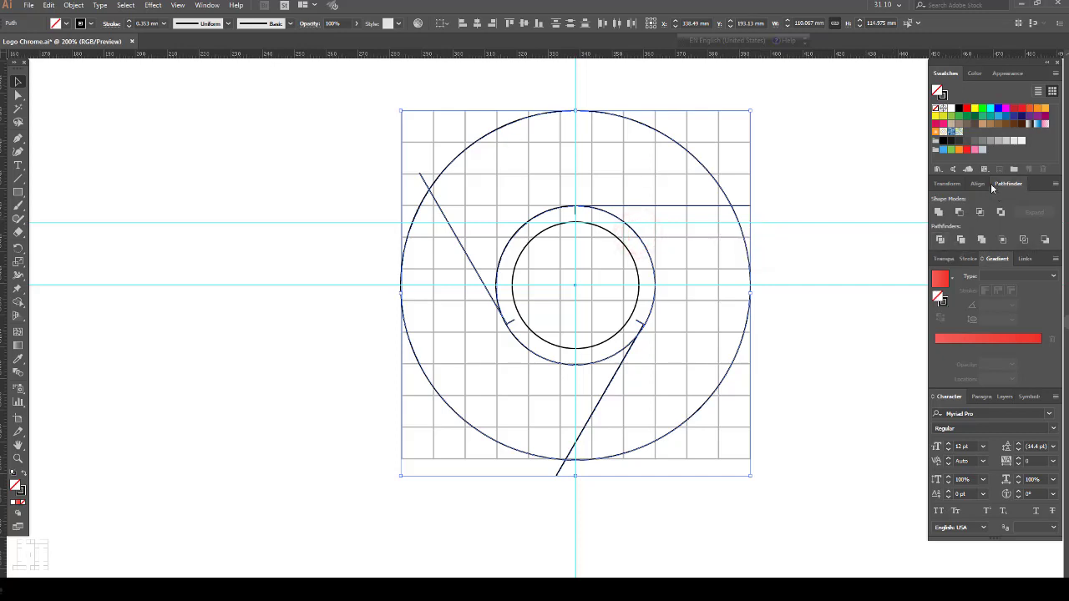
pyautogui.click(941, 241)
# Ungroup the divided artwork and delete the centre piece with its short leftover ticks.
pyautogui.click(71, 5)
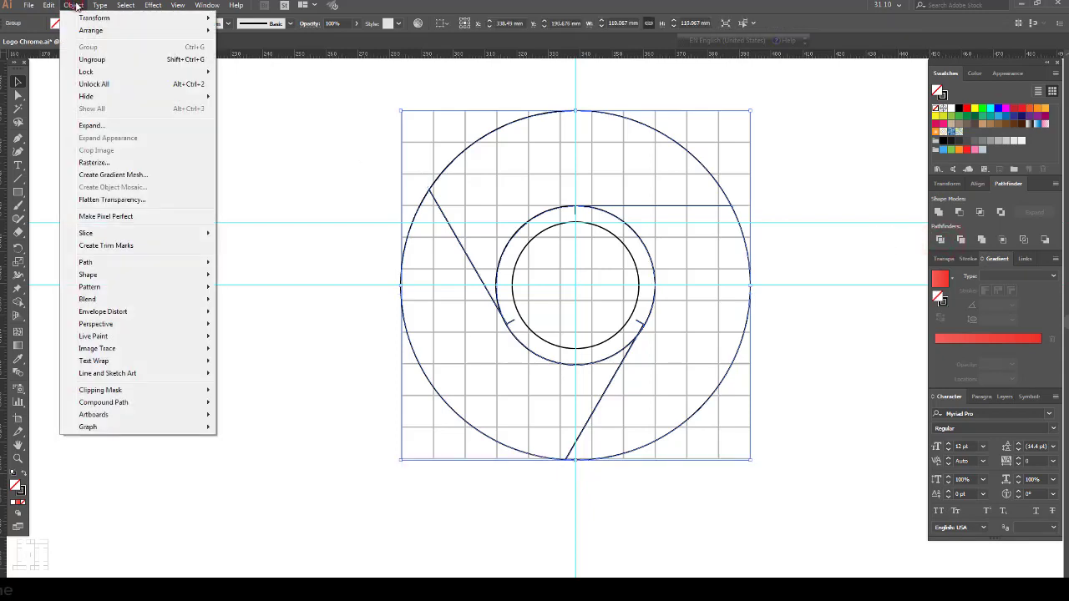
pyautogui.click(143, 59)
pyautogui.click(811, 175)
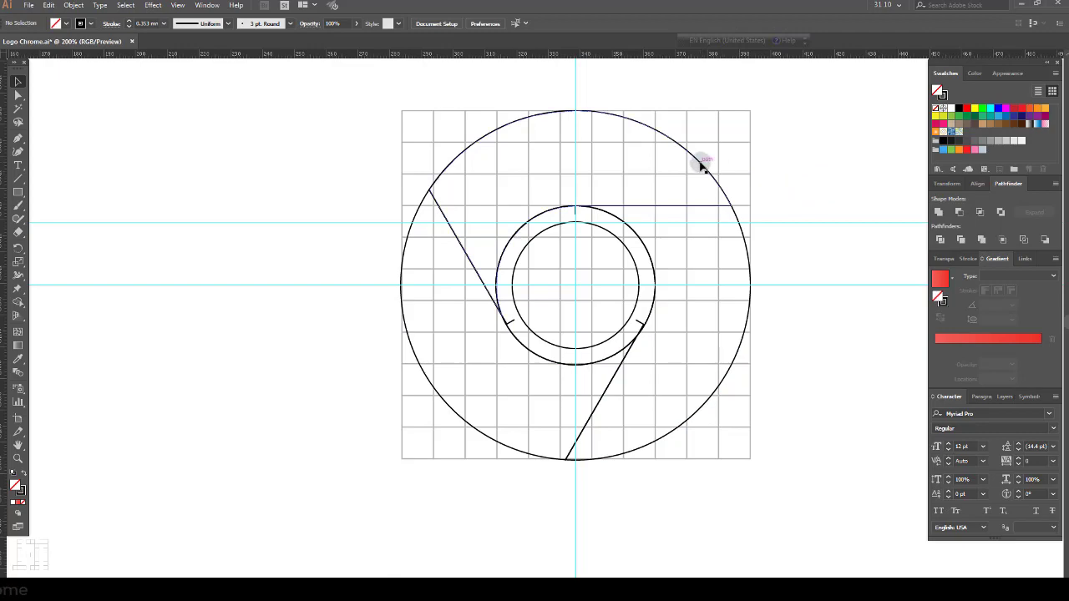
pyautogui.click(576, 208)
pyautogui.click(779, 210)
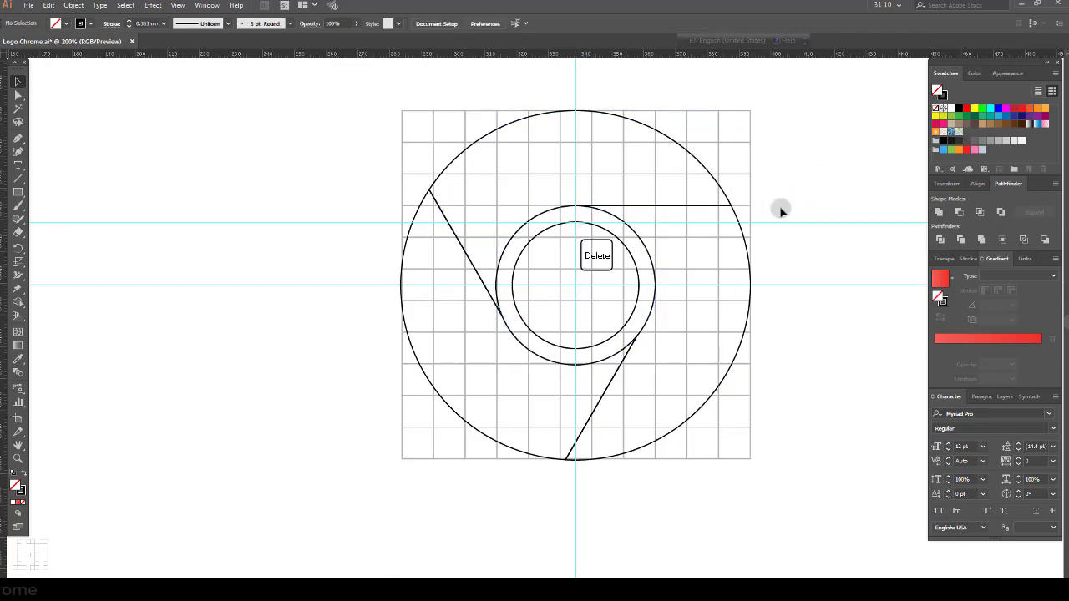
# Fill the upper ring segment with a linear black-to-white gradient at about 29°, running from its left cut up to the outer edge, dark end first.
pyautogui.moveTo(778, 192)
pyautogui.mouseDown()
pyautogui.moveTo(685, 205)
pyautogui.moveTo(626, 195)
pyautogui.mouseUp()
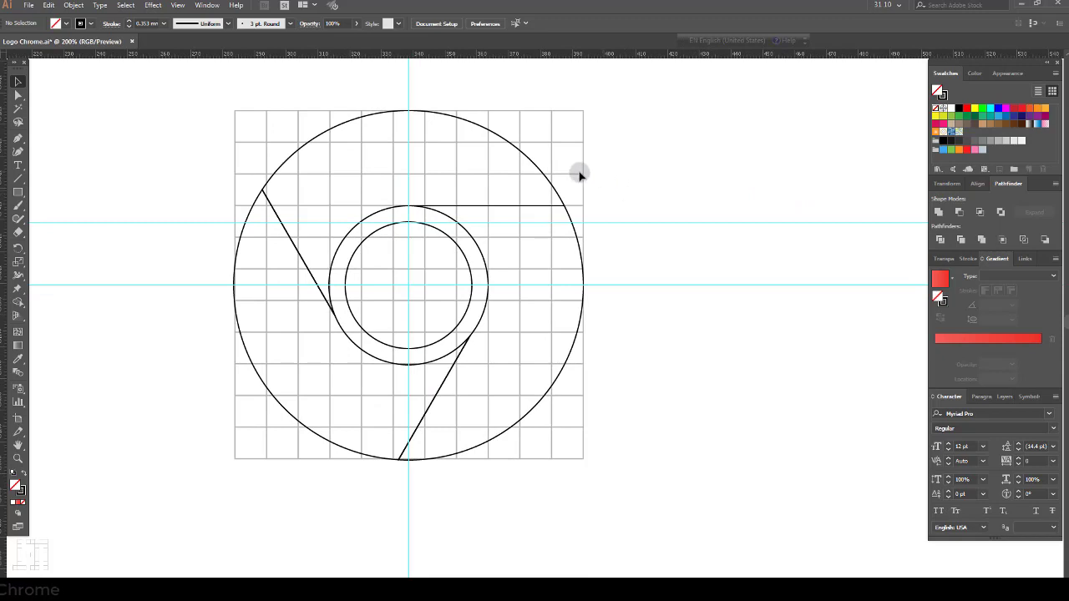
pyautogui.click(696, 160)
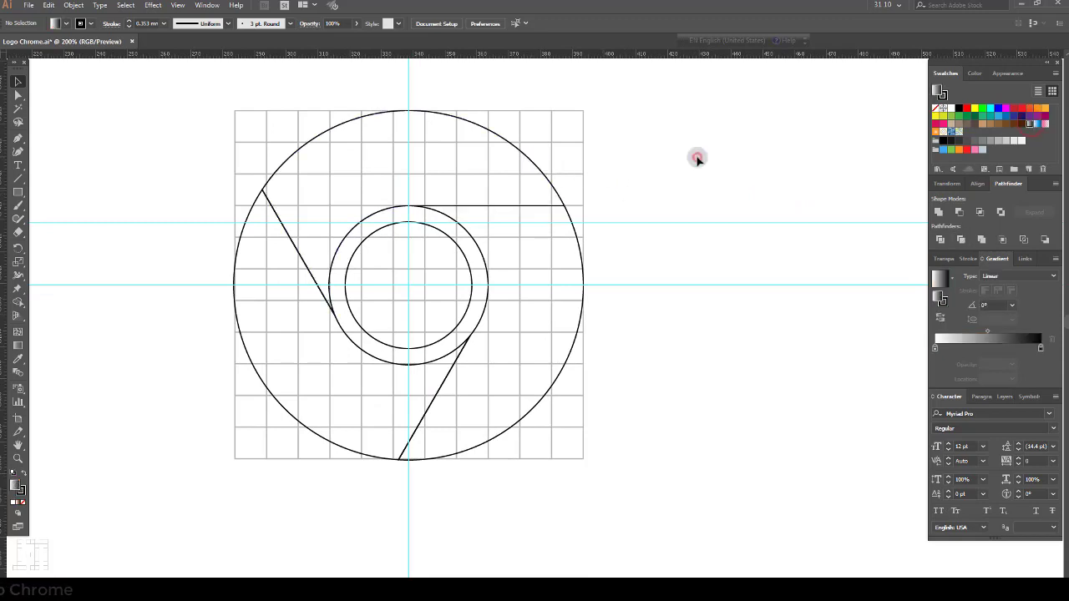
pyautogui.click(502, 139)
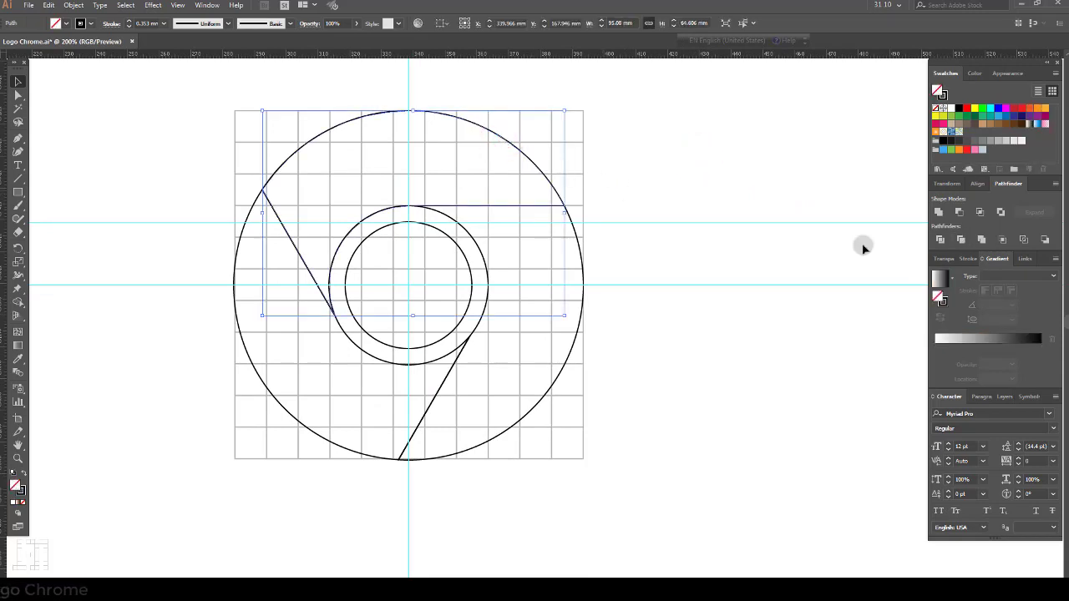
pyautogui.click(995, 344)
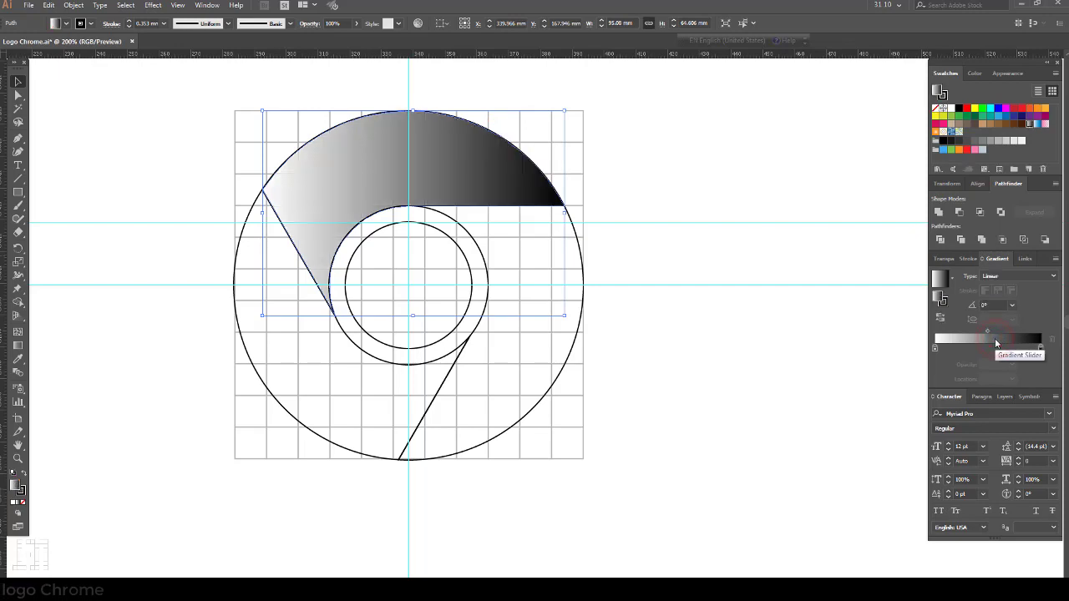
pyautogui.click(18, 345)
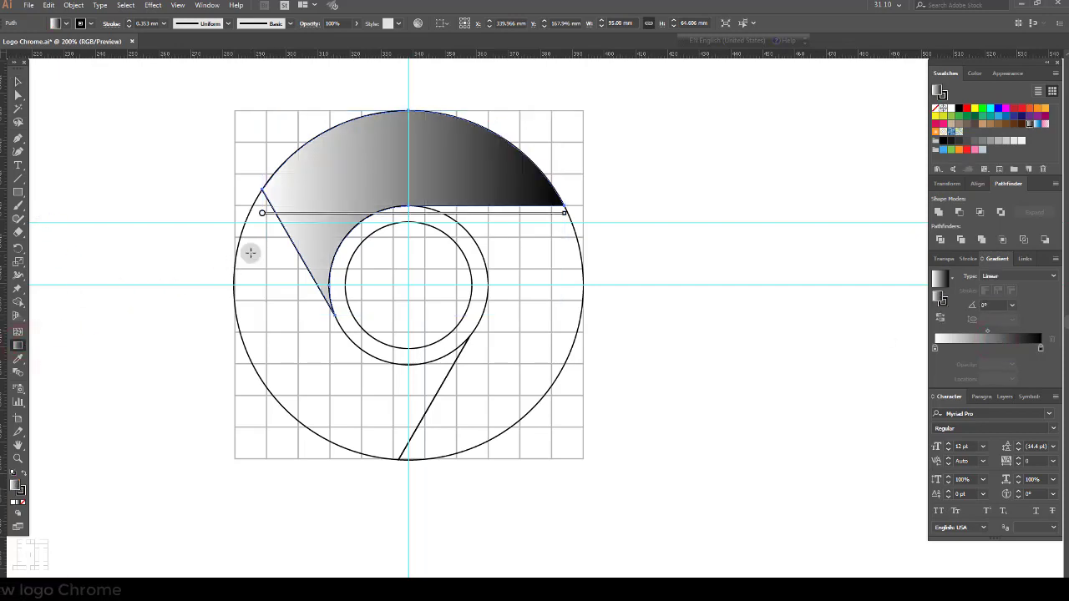
pyautogui.moveTo(287, 242); pyautogui.dragTo(496, 130)
pyautogui.click(940, 319)
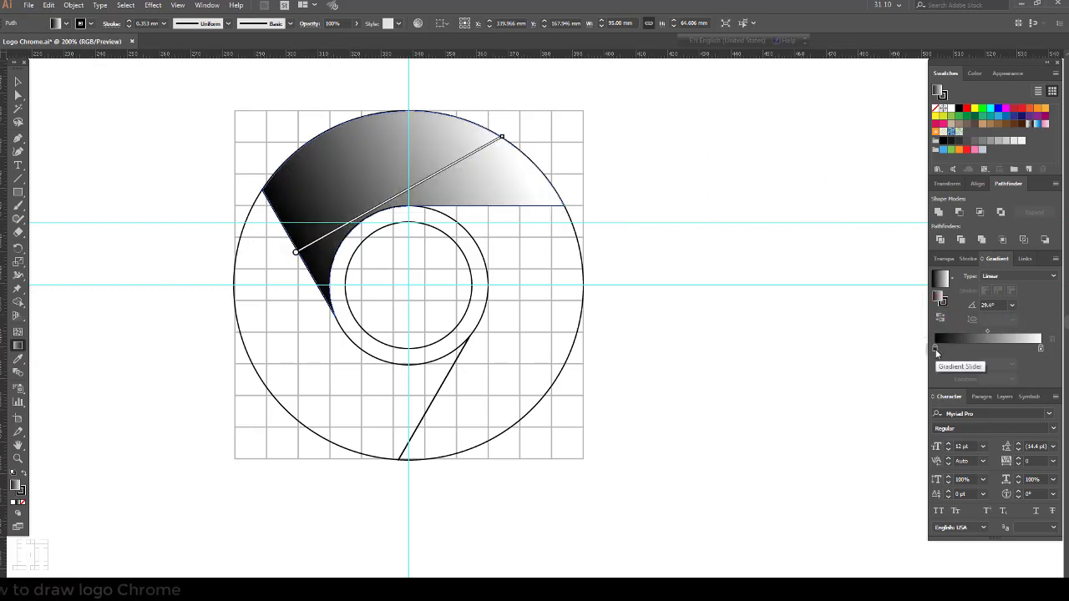
# Change the black stop of the upper segment's gradient to red #ed3129.
pyautogui.click(935, 350)
pyautogui.doubleClick(935, 350)
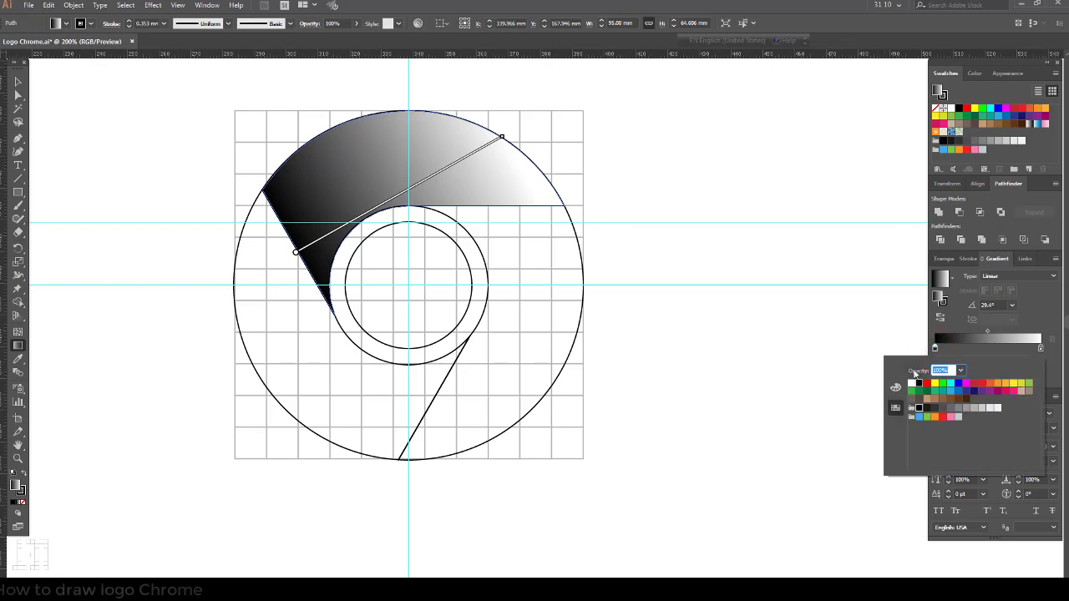
pyautogui.click(895, 387)
pyautogui.click(1012, 446)
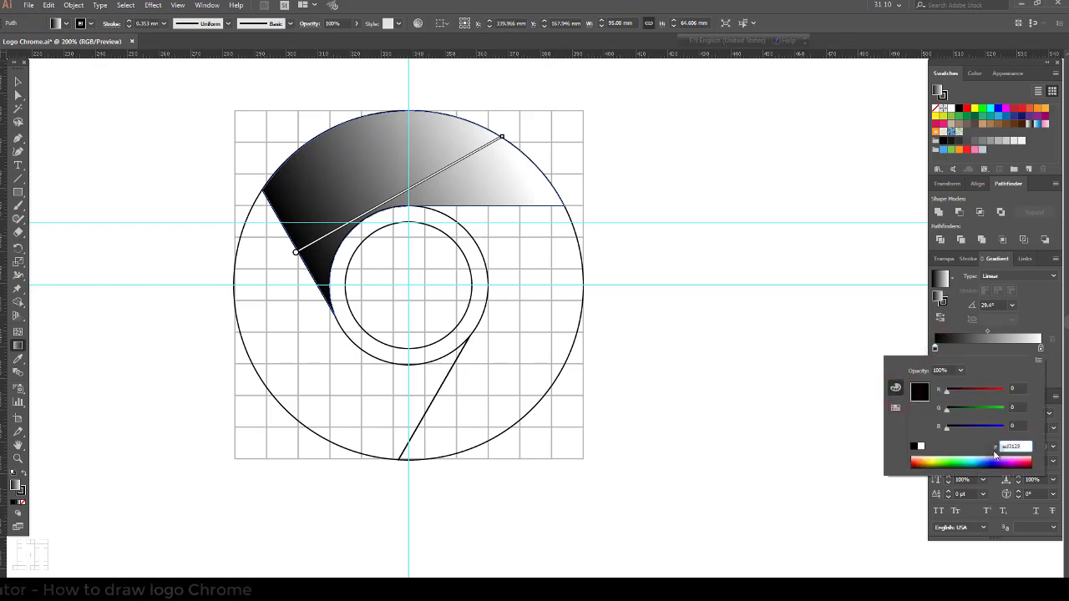
pyautogui.write('ed3129')
pyautogui.press('Return')
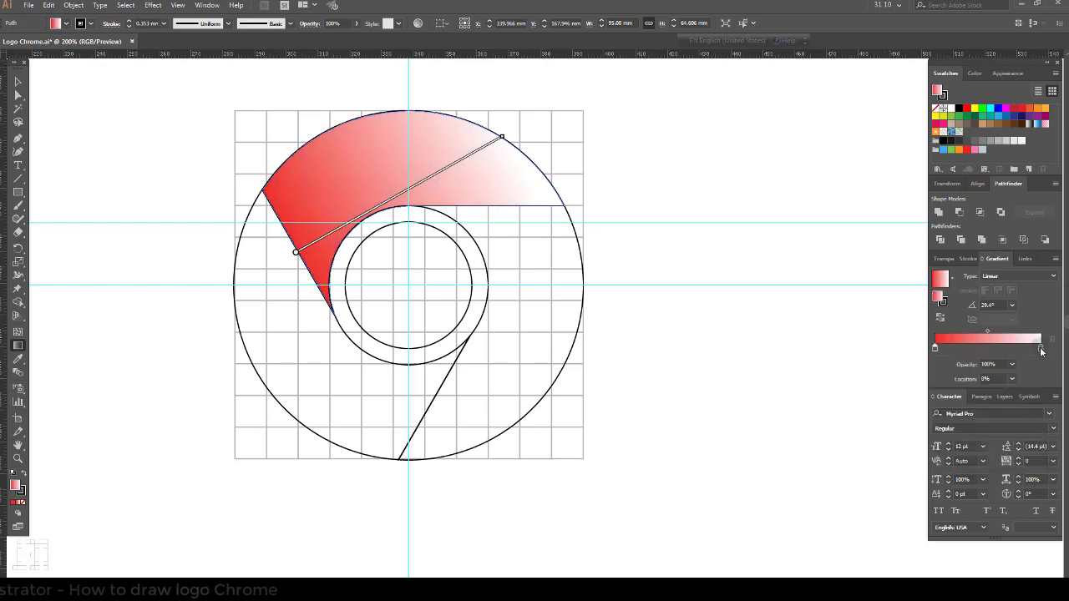
# Change the white stop of the upper segment's gradient to light red #f15f56.
pyautogui.doubleClick(1040, 350)
pyautogui.click(1018, 447)
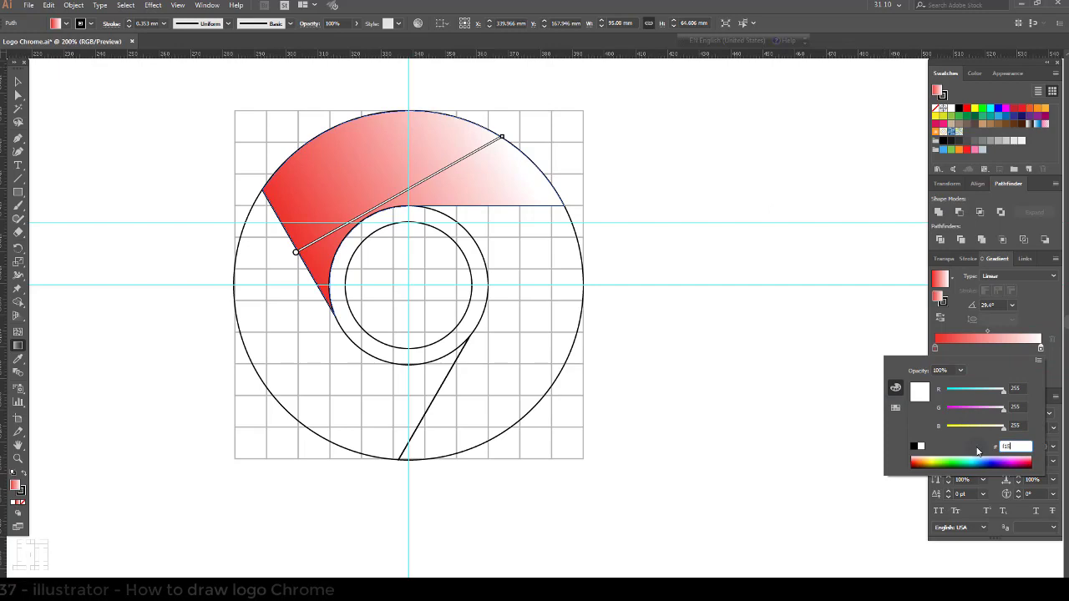
pyautogui.write('f15f56')
pyautogui.press('Return')
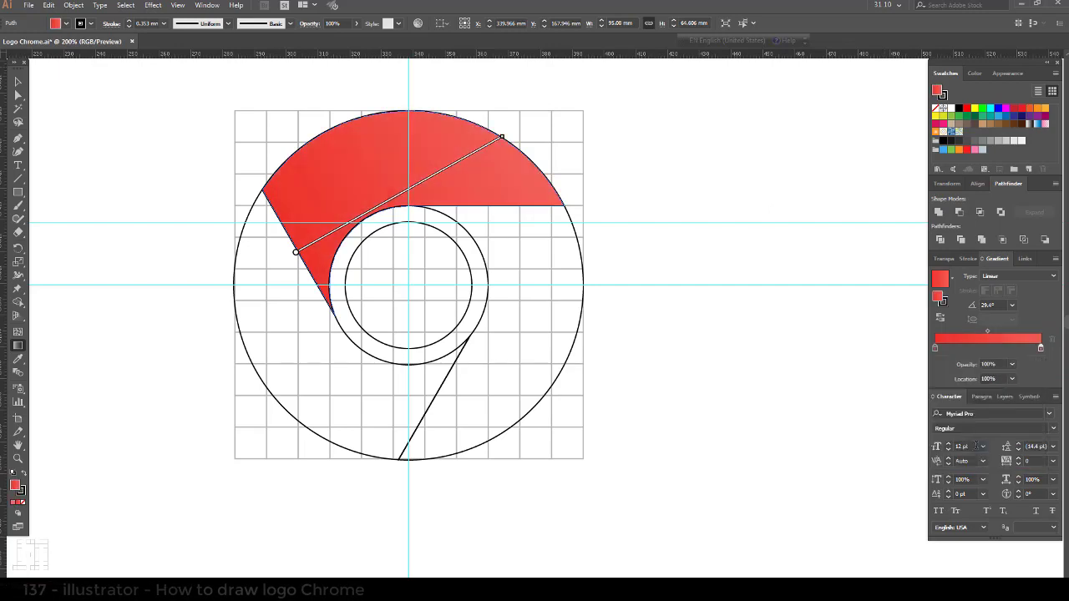
pyautogui.press('v')
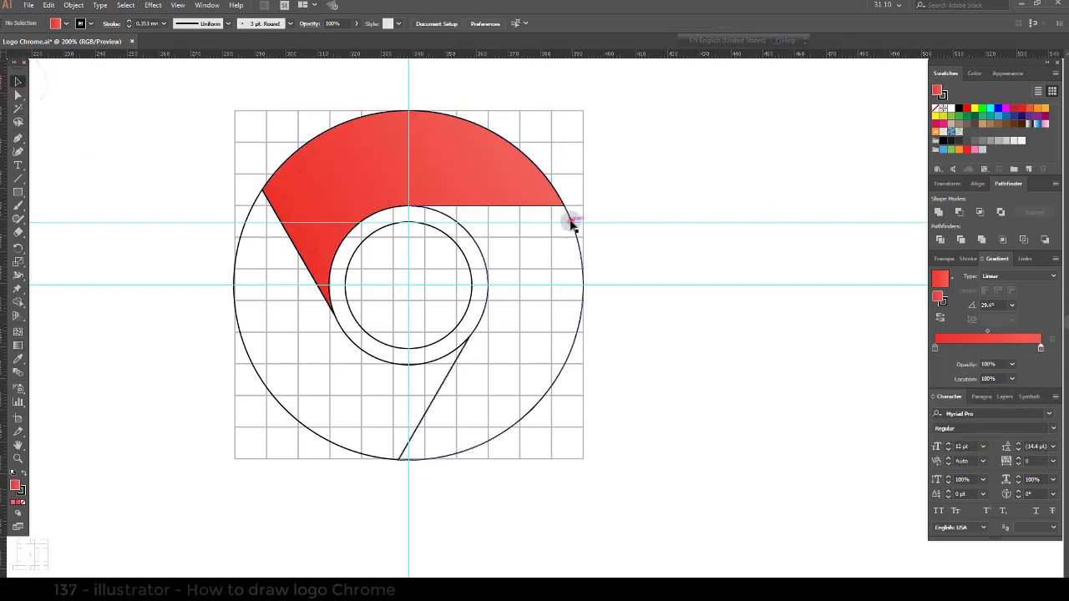
# Fill the right ring segment with a linear black-to-white gradient at about 54°, dark at its bottom tip and light at the upper right.
pyautogui.click(572, 222)
pyautogui.click(1032, 124)
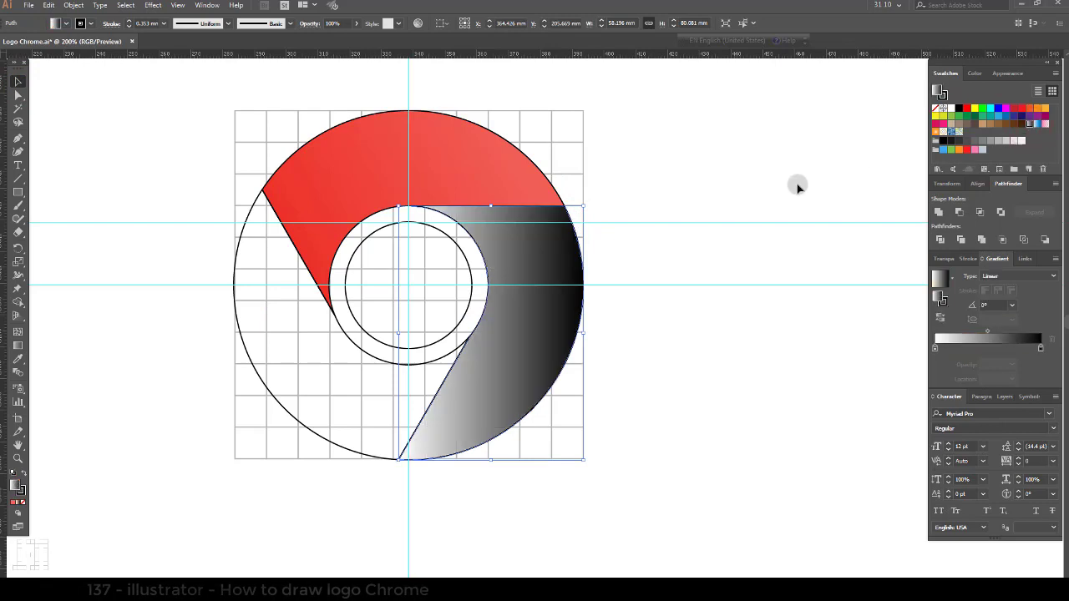
pyautogui.press('g')
pyautogui.moveTo(418, 460); pyautogui.dragTo(589, 233)
pyautogui.press('v')
pyautogui.click(940, 318)
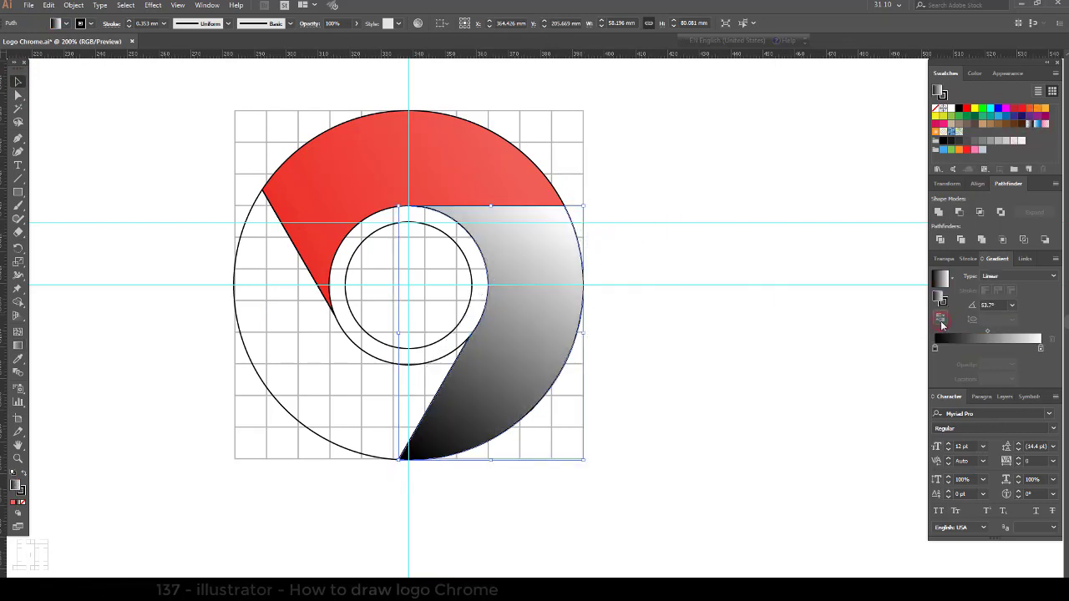
# Recolour the right segment's gradient, setting the black stop to #e8ad2c and the white stop to #fcd500.
pyautogui.click(936, 349)
pyautogui.doubleClick(936, 349)
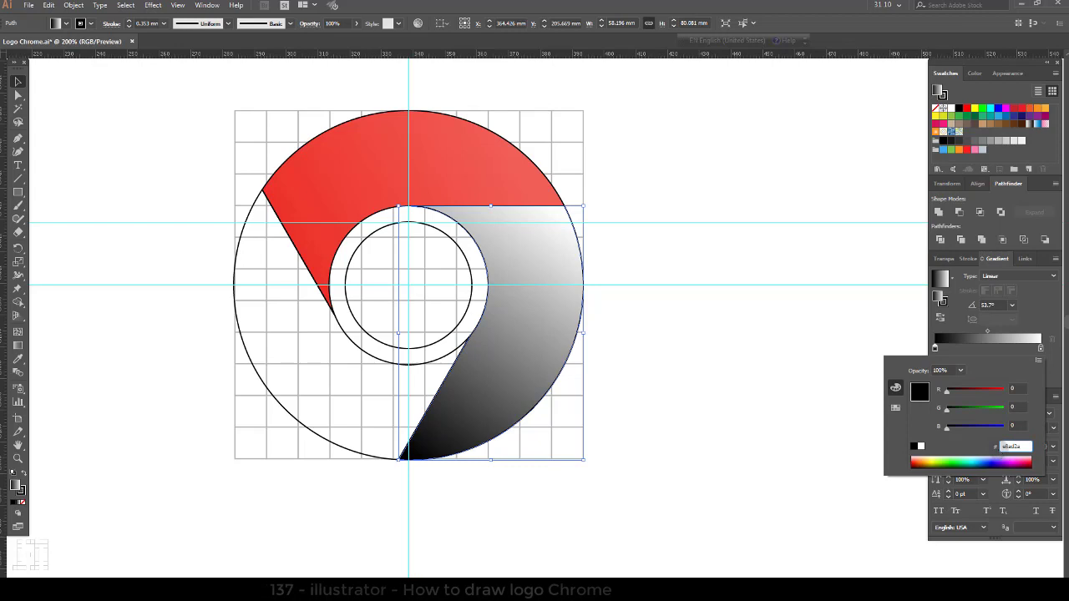
pyautogui.write('e8ad2c')
pyautogui.press('Return')
pyautogui.doubleClick(1041, 348)
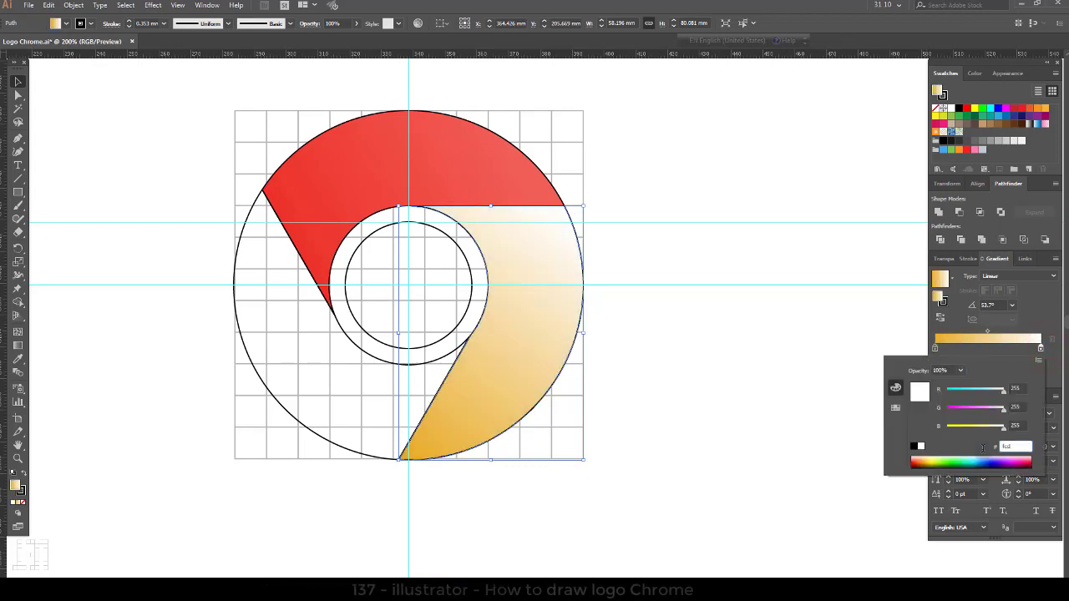
pyautogui.write('fcd500')
pyautogui.press('Return')
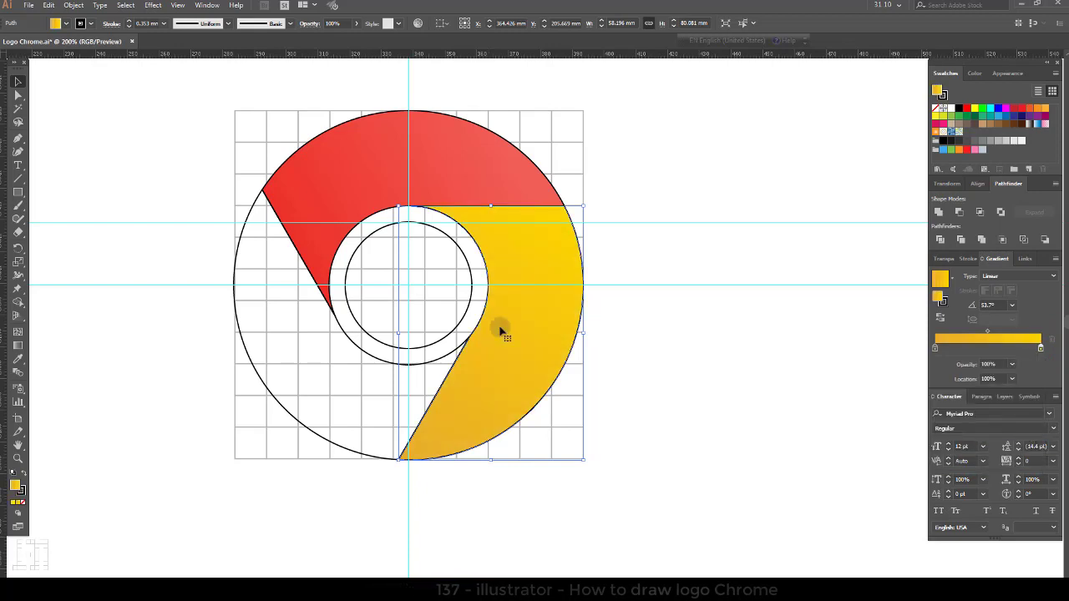
# Fill the lower-left ring segment with a linear black-to-white gradient at about 26°, dark at the outer edge and light toward the centre.
pyautogui.click(241, 346)
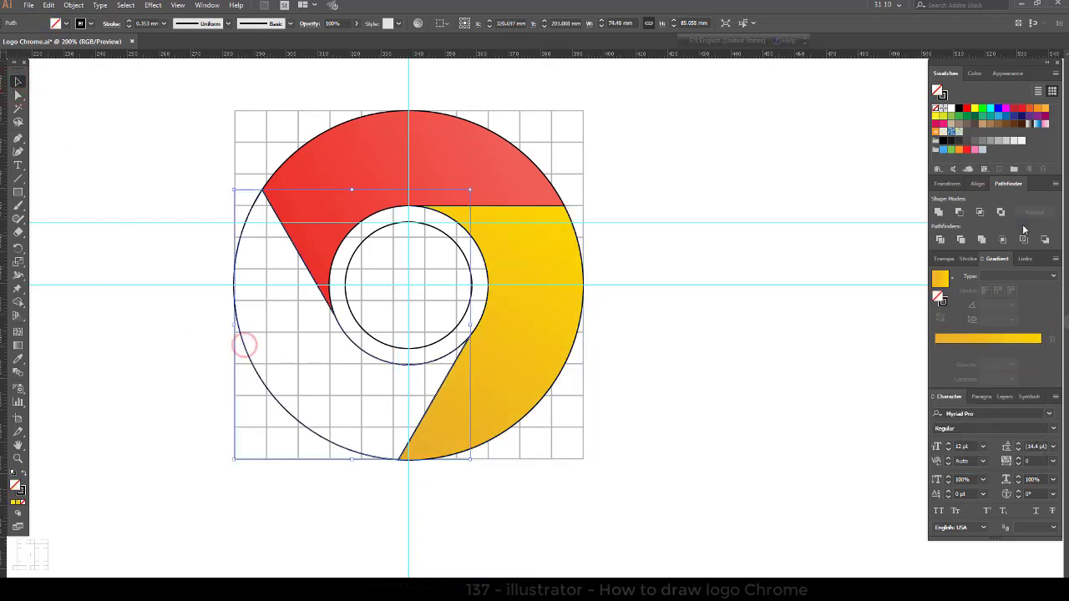
pyautogui.click(1028, 124)
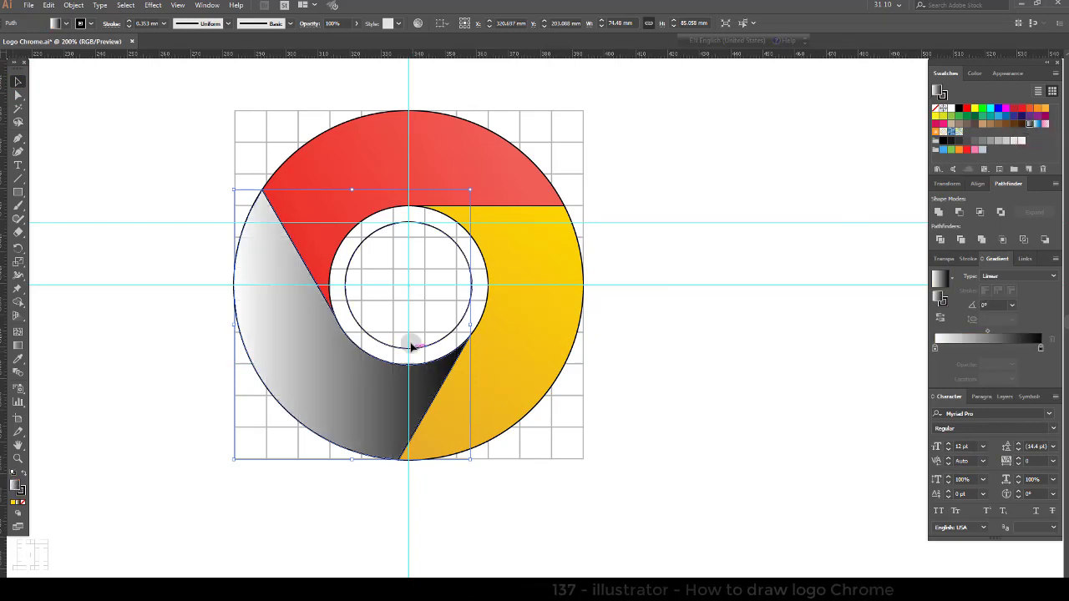
pyautogui.press('g')
pyautogui.moveTo(251, 362)
pyautogui.mouseDown()
pyautogui.moveTo(319, 349)
pyautogui.moveTo(353, 331)
pyautogui.moveTo(349, 315)
pyautogui.mouseUp()
pyautogui.click(941, 318)
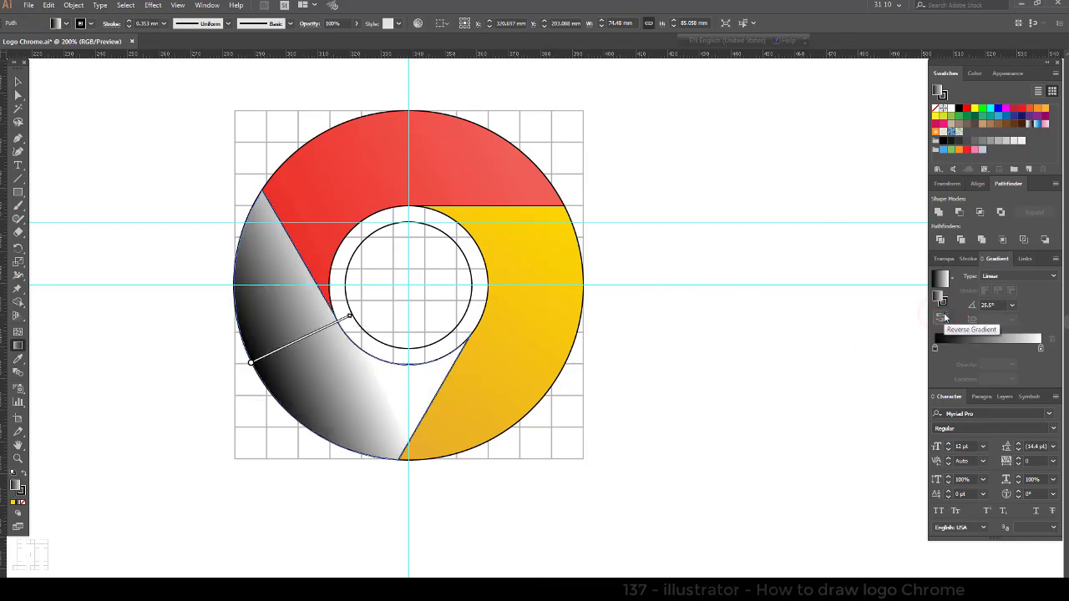
pyautogui.press('v')
# Recolour the lower-left segment's gradient, setting the black stop to green #3a9340 and the white stop to a lighter green.
pyautogui.doubleClick(934, 347)
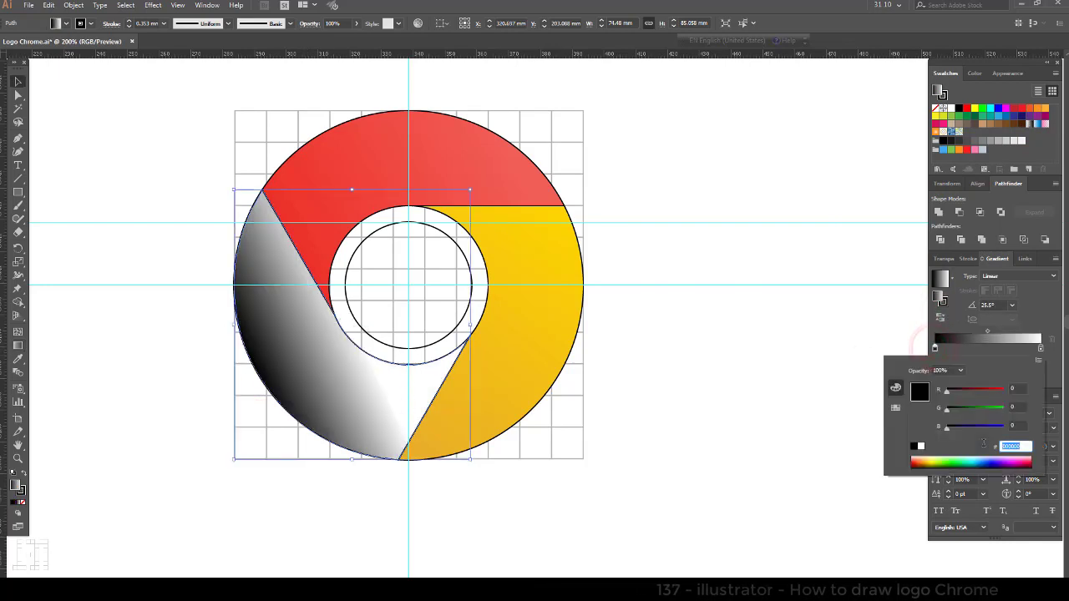
pyautogui.write('33')
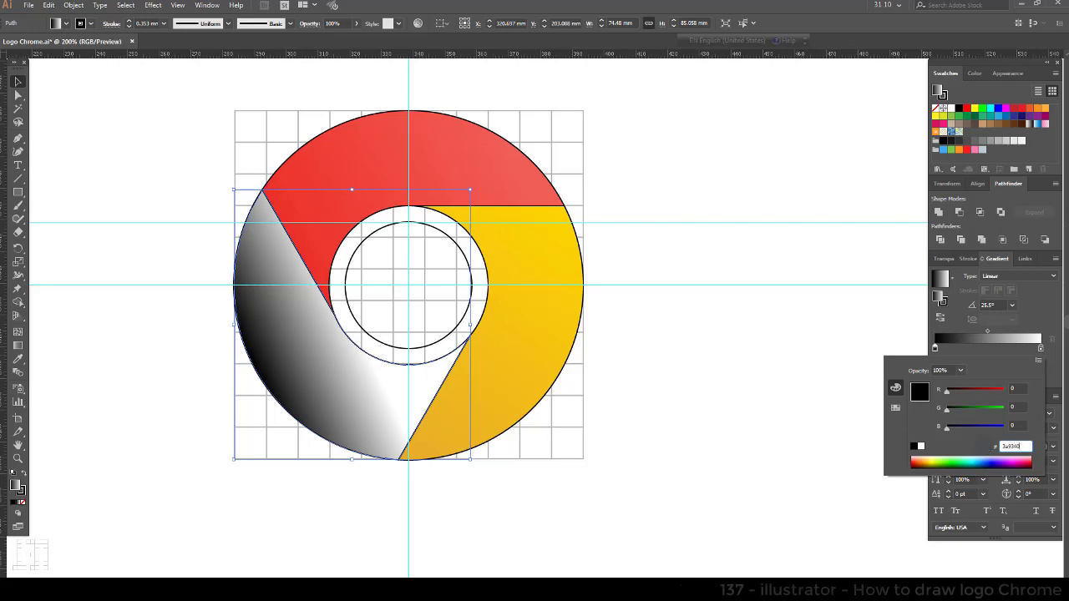
pyautogui.press('Return')
pyautogui.doubleClick(1042, 350)
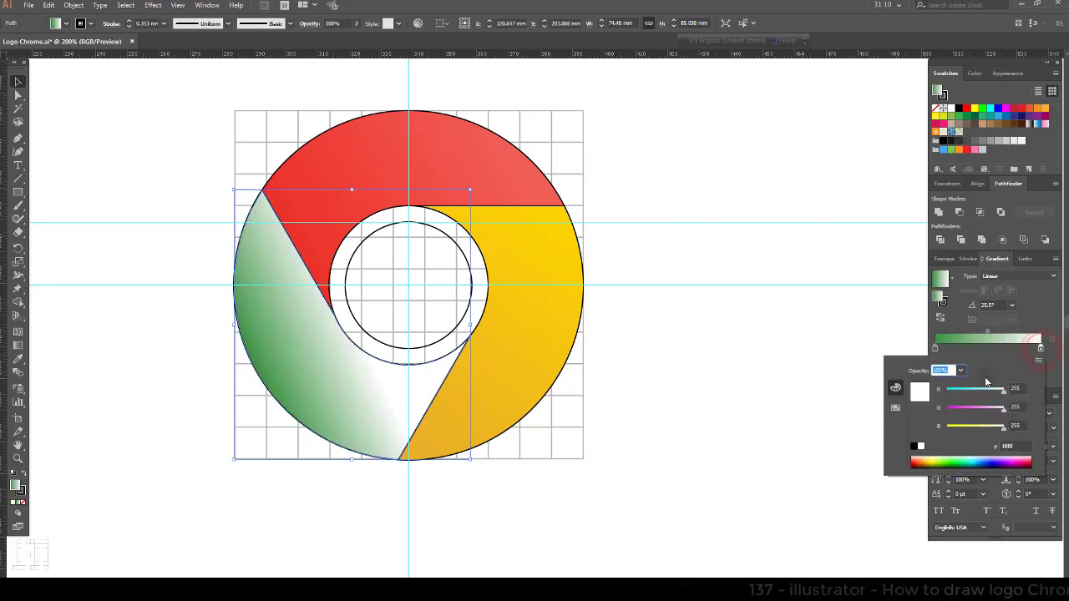
pyautogui.click(1002, 446)
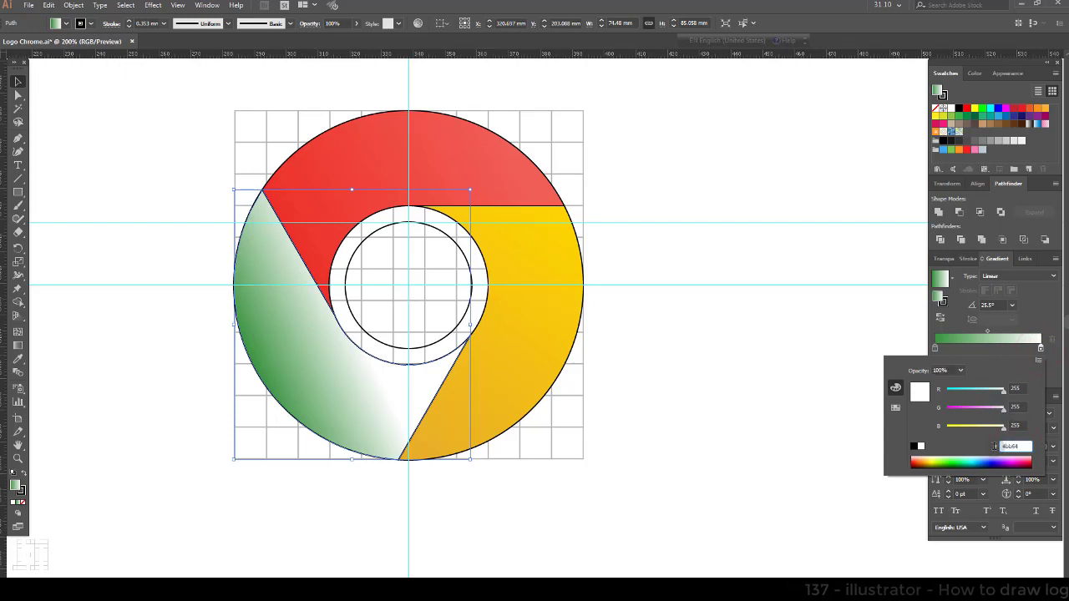
pyautogui.press('Return')
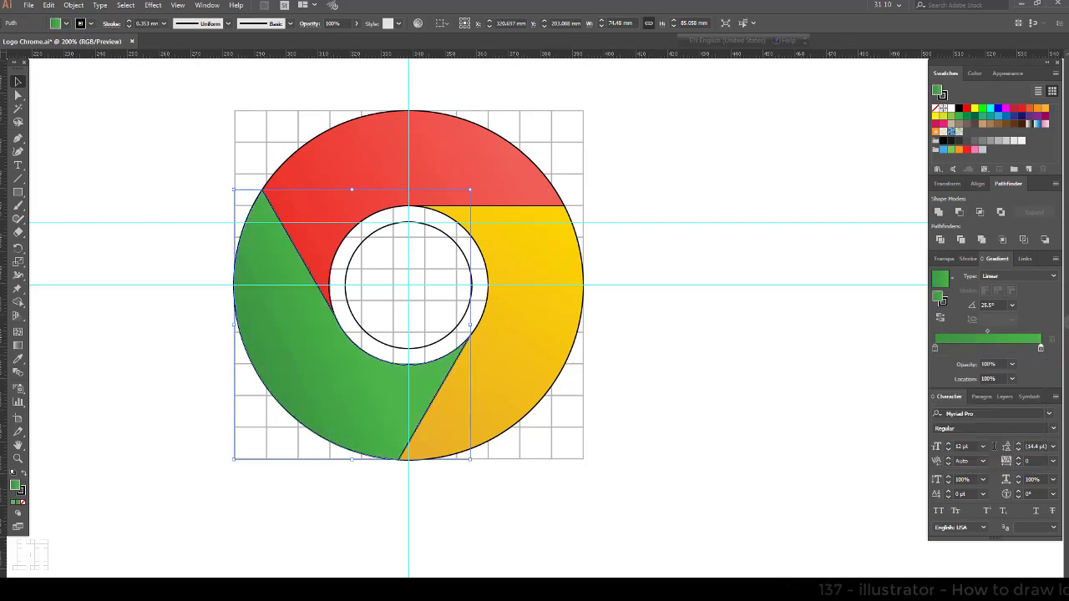
# Fill the inner centre circle with a linear black-to-white gradient at 90°, reversed to run from black at its bottom to white at its top.
pyautogui.click(115, 112)
pyautogui.click(436, 231)
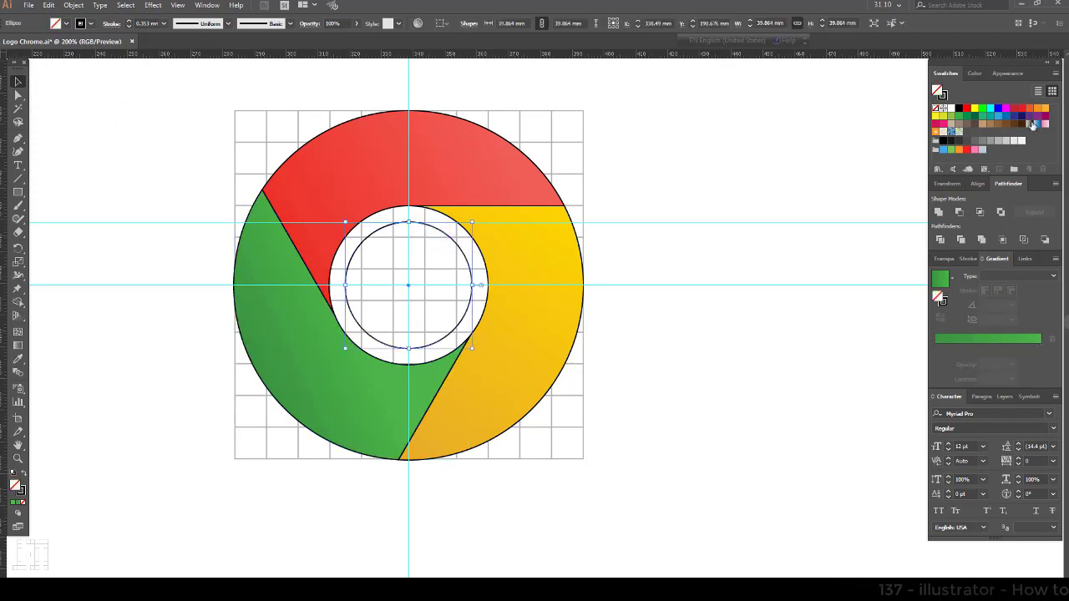
pyautogui.click(1032, 124)
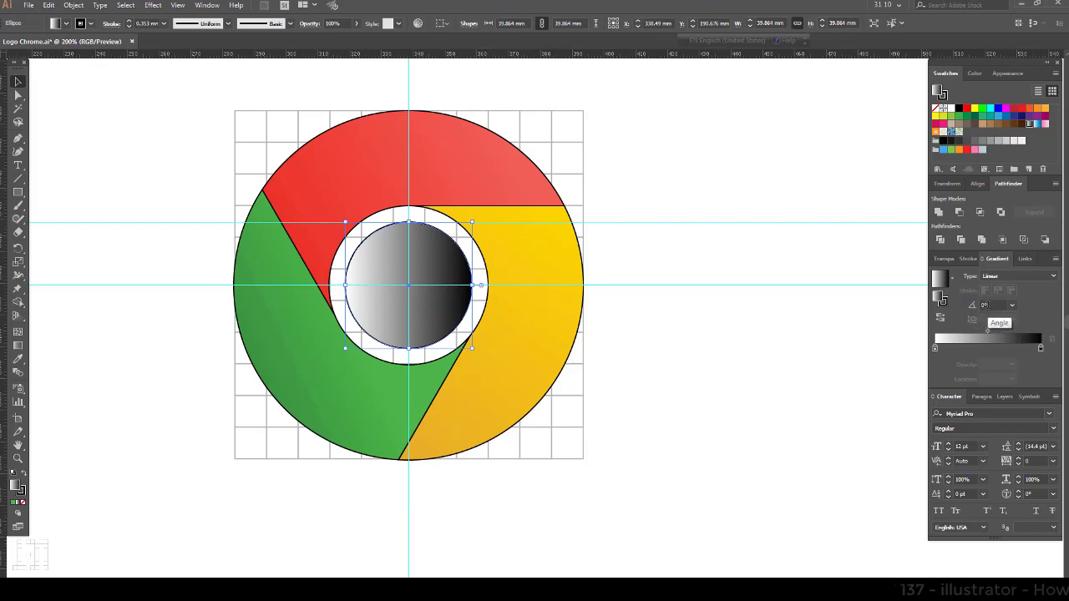
pyautogui.click(974, 307)
pyautogui.write('90')
pyautogui.press('Return')
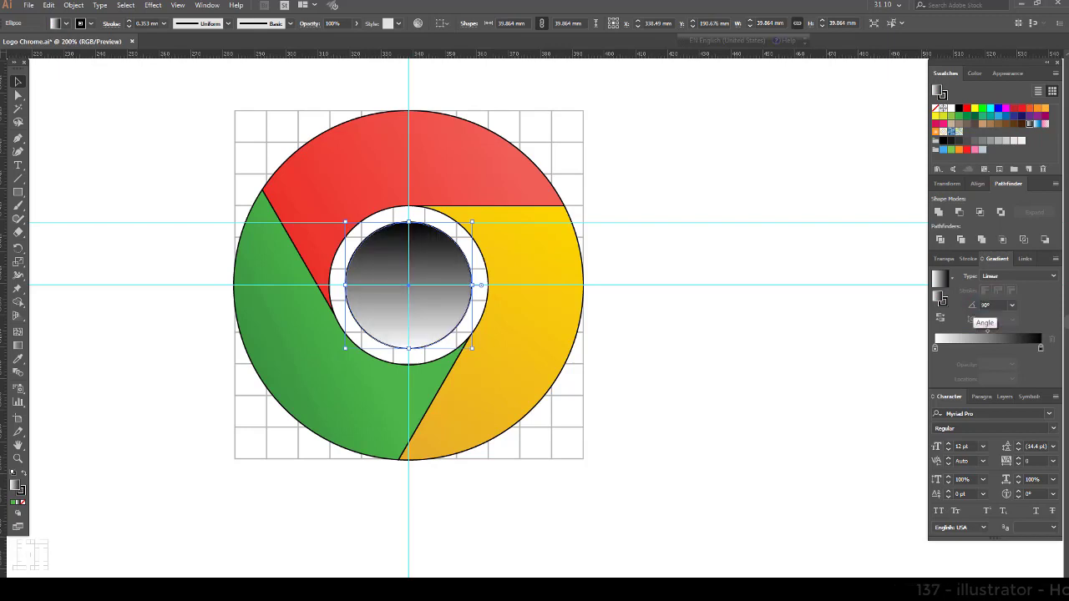
pyautogui.click(942, 319)
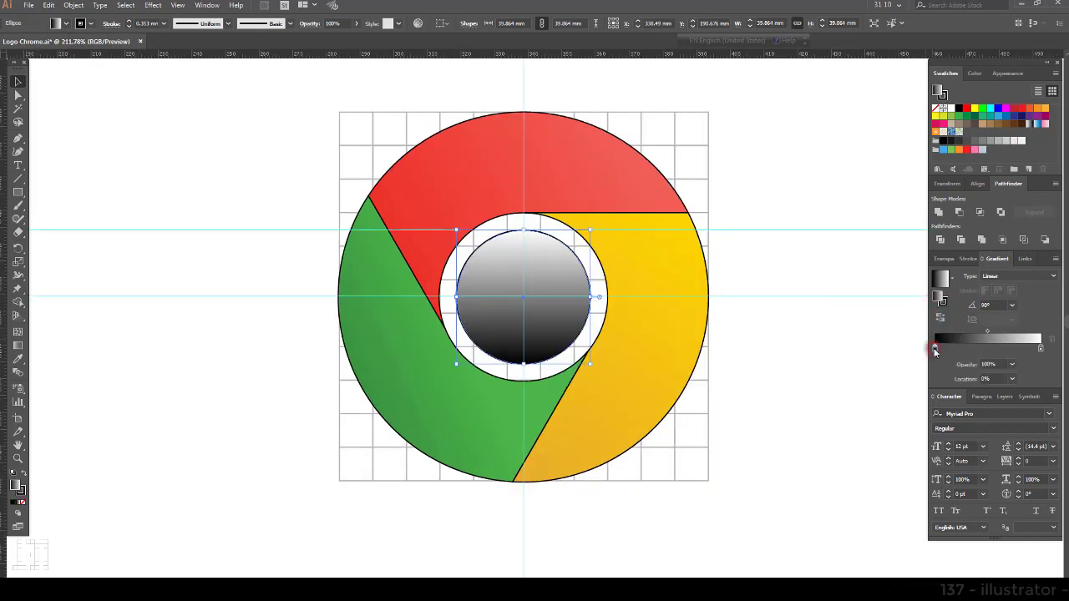
# Recolour the centre circle's gradient, setting the black stop to a dark blue and the white stop to a lighter blue.
pyautogui.doubleClick(935, 348)
pyautogui.click(1021, 446)
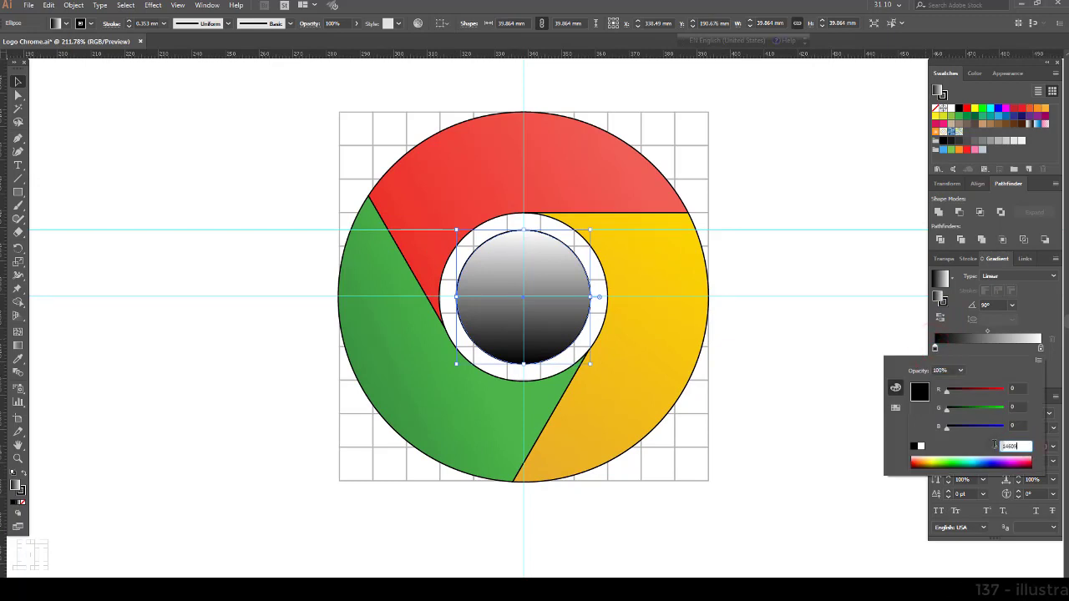
pyautogui.press('Return')
pyautogui.doubleClick(1041, 349)
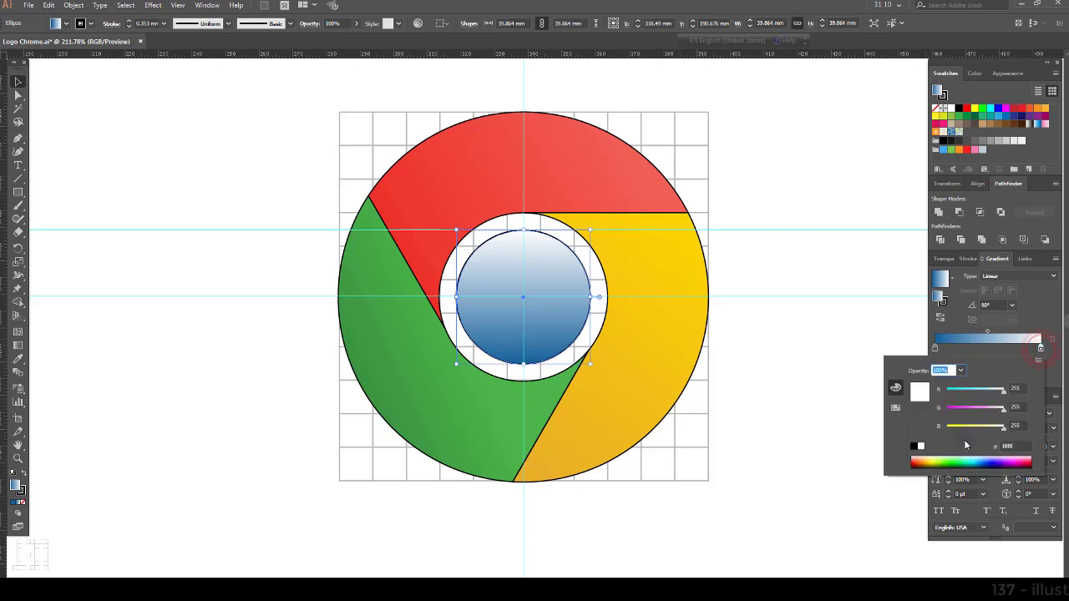
pyautogui.click(1018, 446)
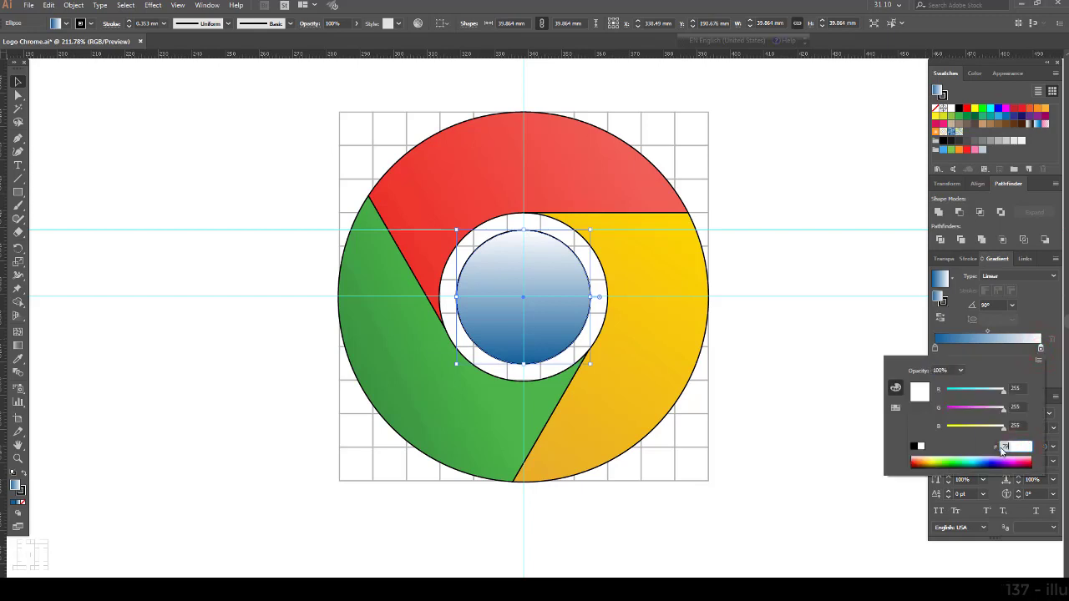
pyautogui.write('6FA8DC')
pyautogui.press('Return')
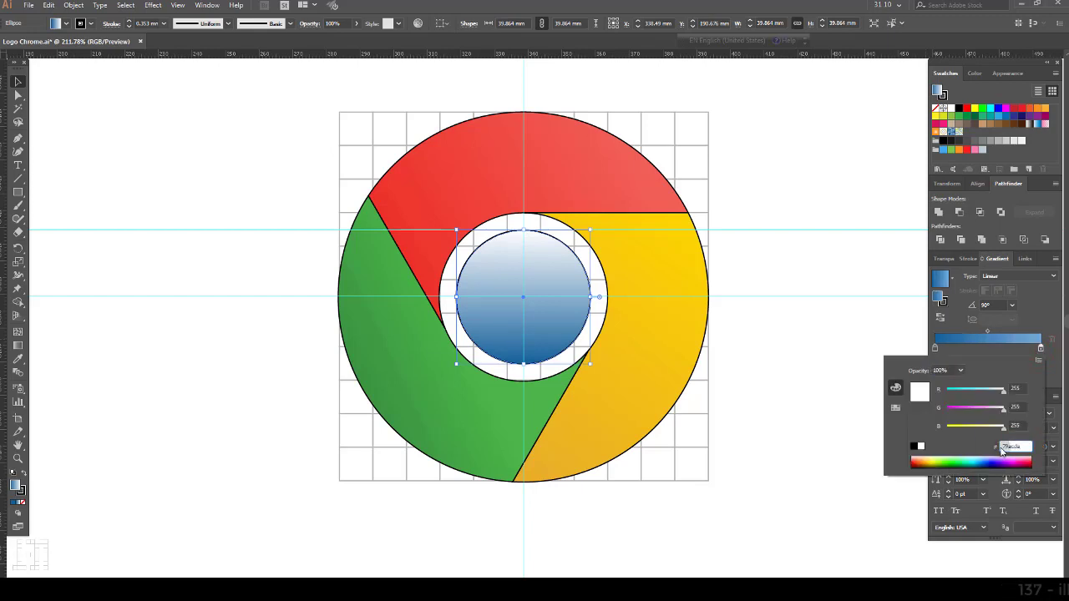
pyautogui.click(730, 248)
# Remove the black stroke from all three ring segments and the centre circle.
pyautogui.moveTo(749, 109); pyautogui.dragTo(348, 528)
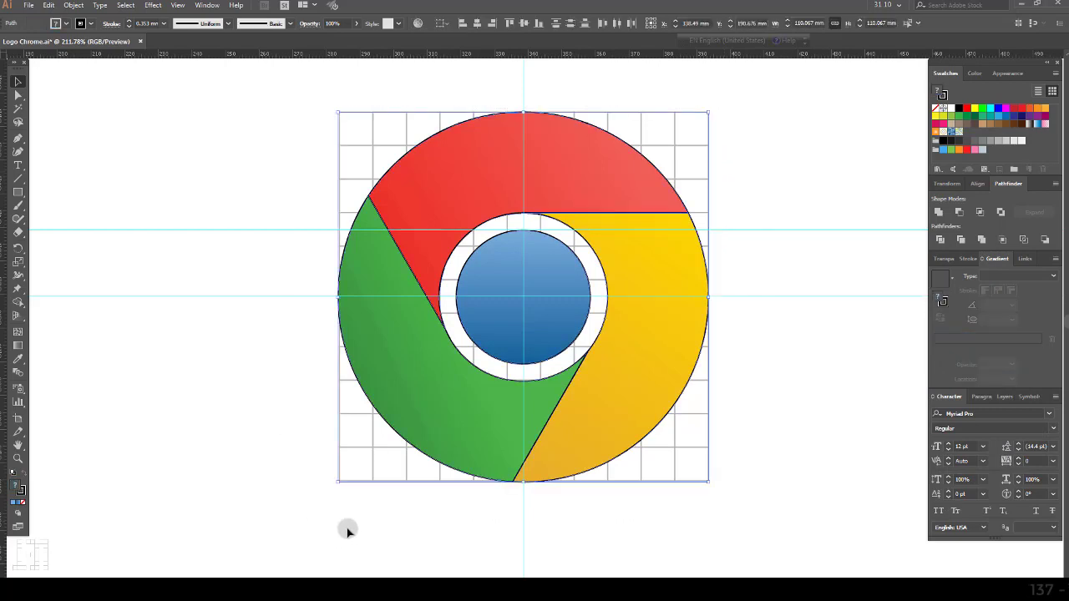
pyautogui.click(21, 492)
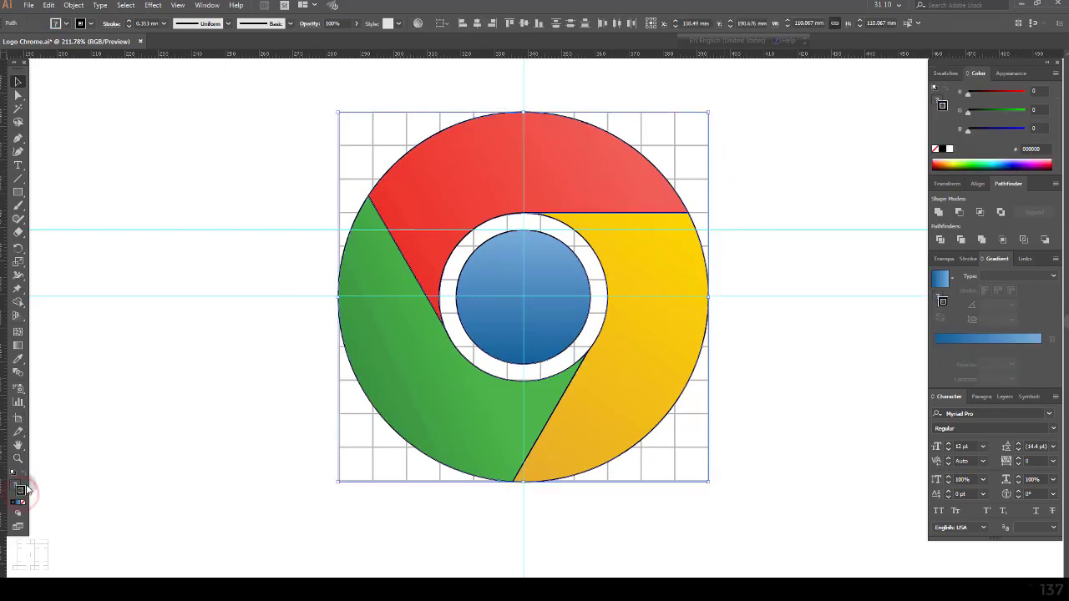
pyautogui.click(23, 505)
pyautogui.click(170, 417)
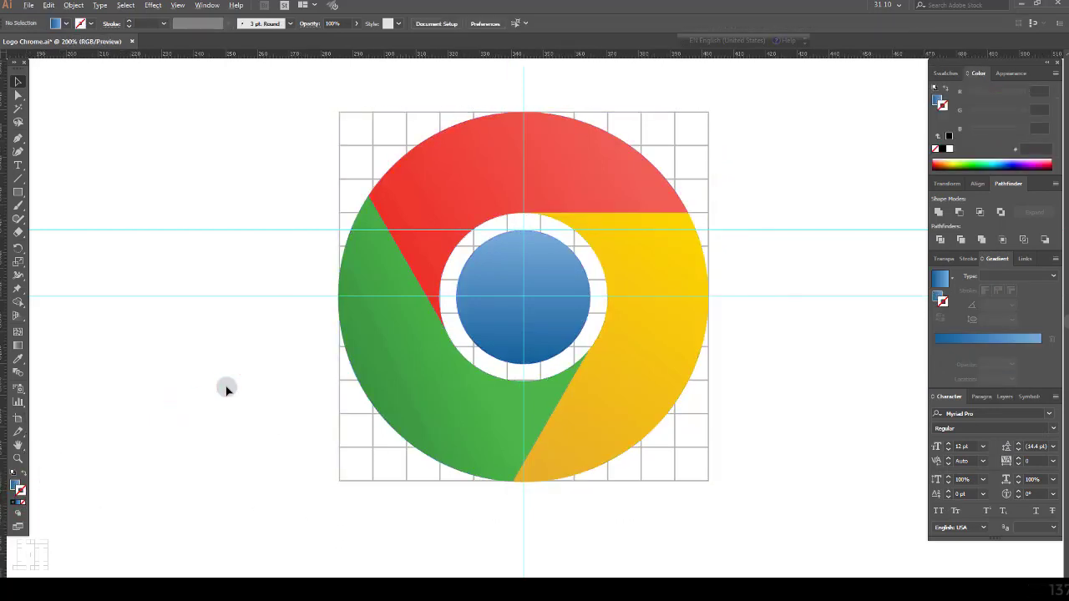
# Duplicate the whole logo without its grid, placing the copy level with the original and about 157 mm to its right.
pyautogui.hotkey('ctrl', '1')
pyautogui.keyDown('ctrl'); pyautogui.keyDown('alt'); pyautogui.click(229, 289); pyautogui.keyUp('alt'); pyautogui.keyUp('ctrl')
pyautogui.moveTo(210, 284); pyautogui.dragTo(541, 390)
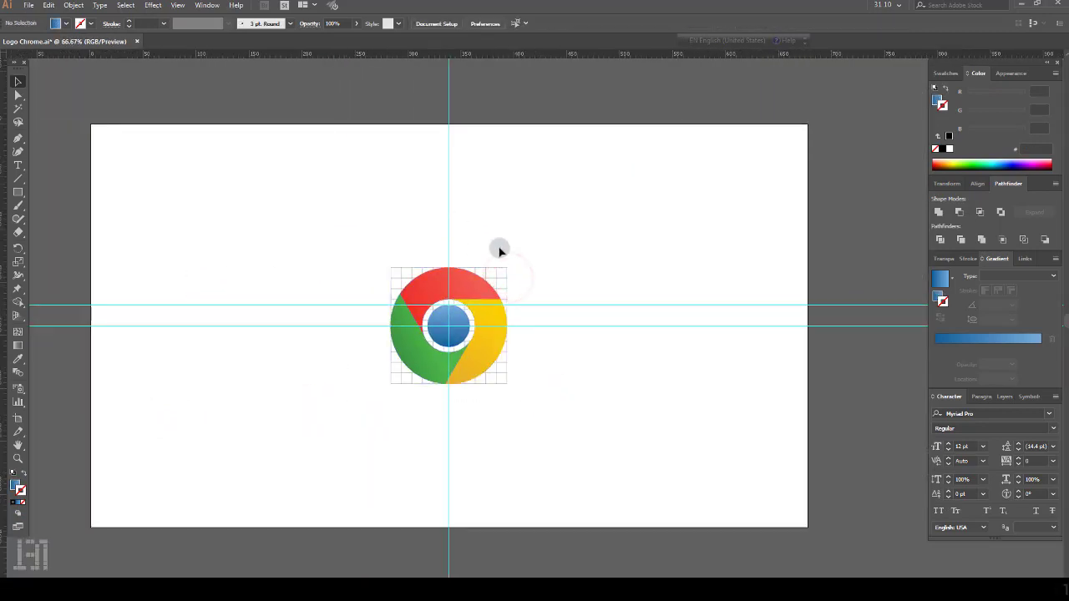
pyautogui.moveTo(361, 241); pyautogui.dragTo(661, 370)
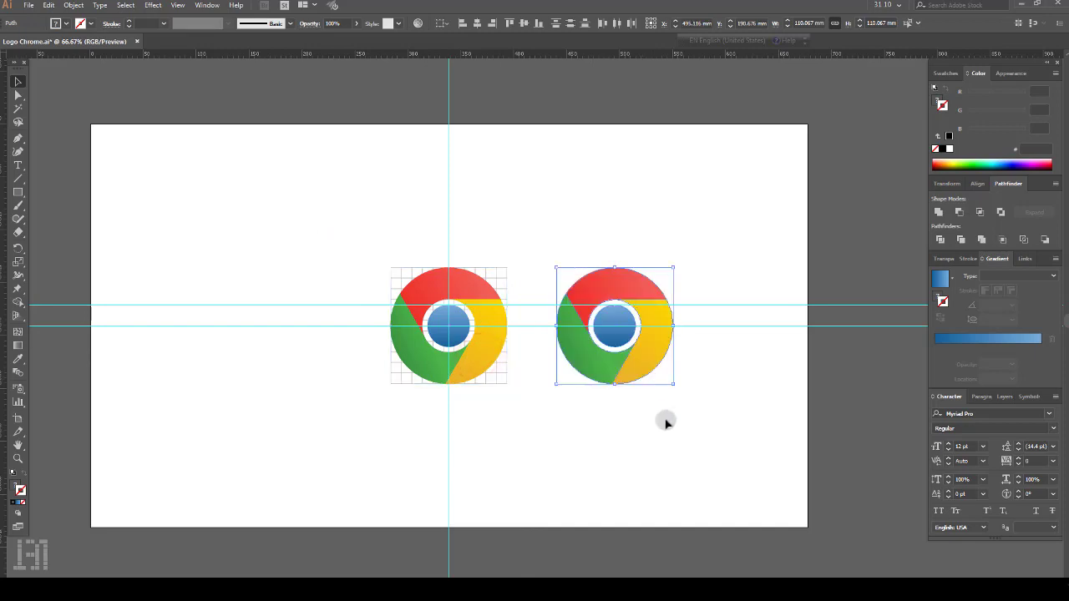
pyautogui.click(665, 422)
# Hide the guides and all panels to present the two logos on a clean canvas.
pyautogui.hotkey('ctrl', ';')
pyautogui.moveTo(331, 217); pyautogui.dragTo(738, 453)
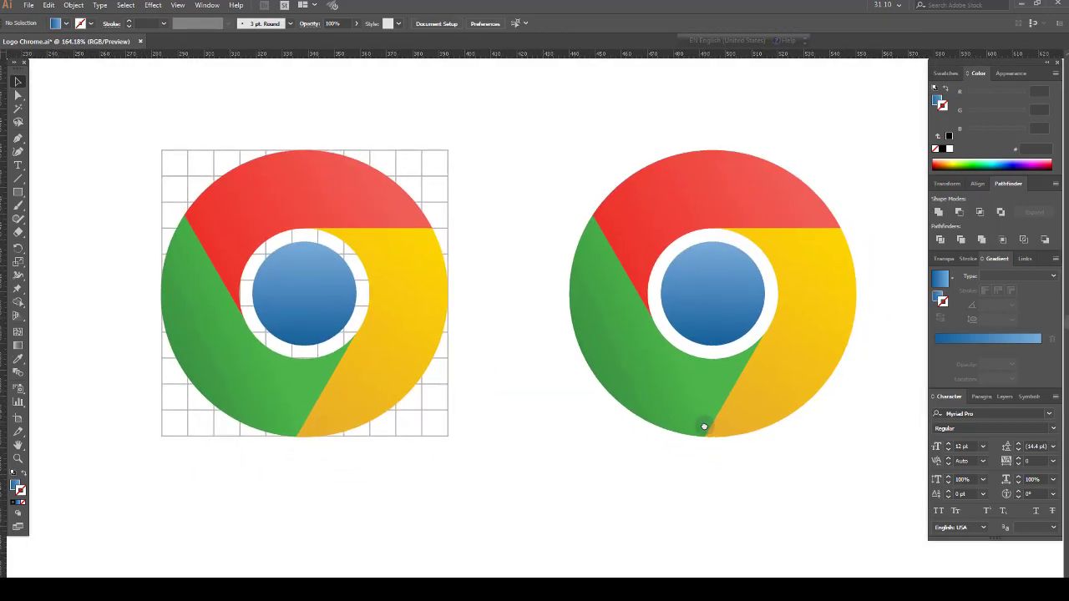
pyautogui.press('Tab')
pyautogui.click(673, 459)
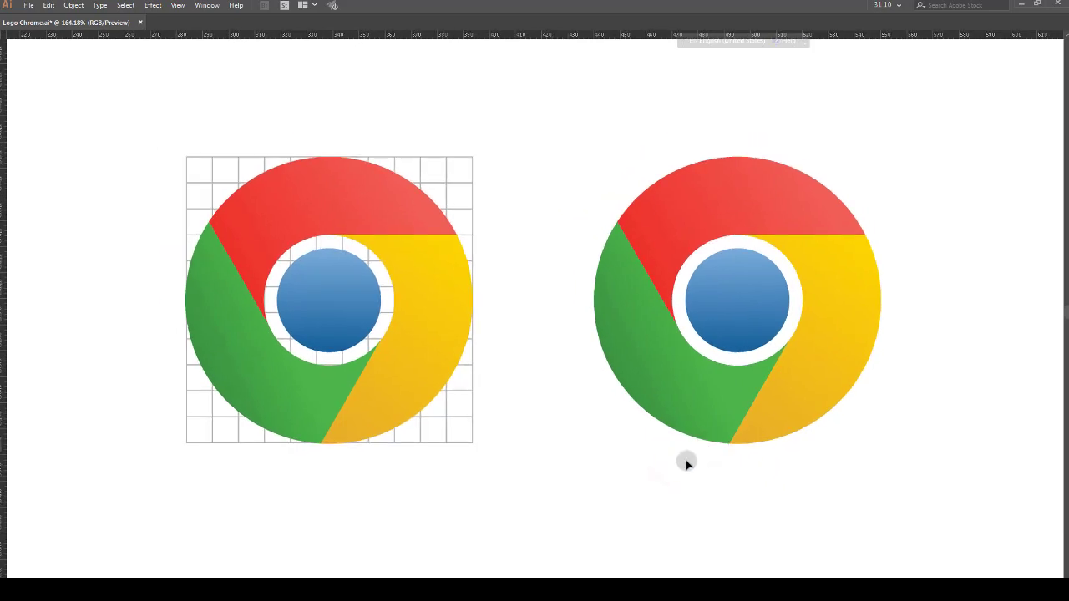